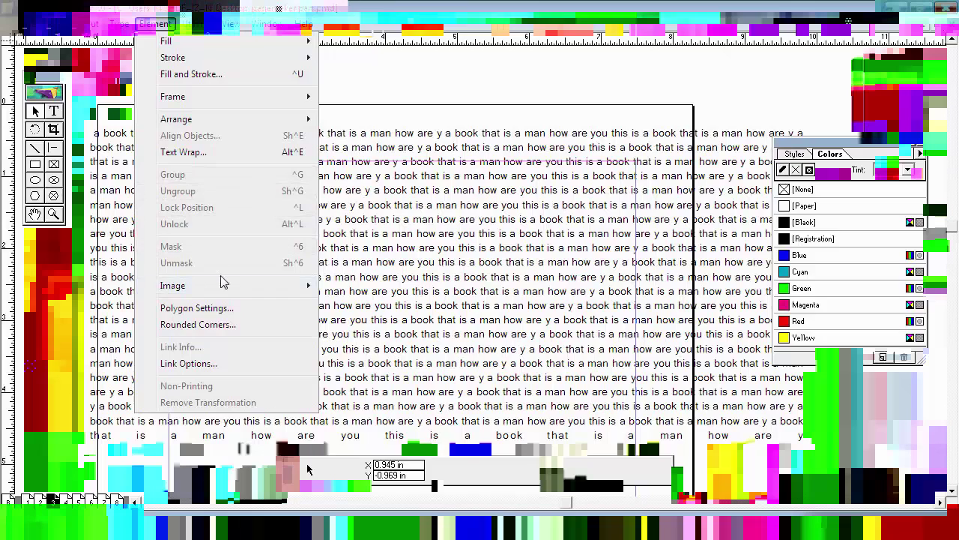
Move the text block so its first line starts farther right and slightly lower on the page
mouse_move(222, 287)
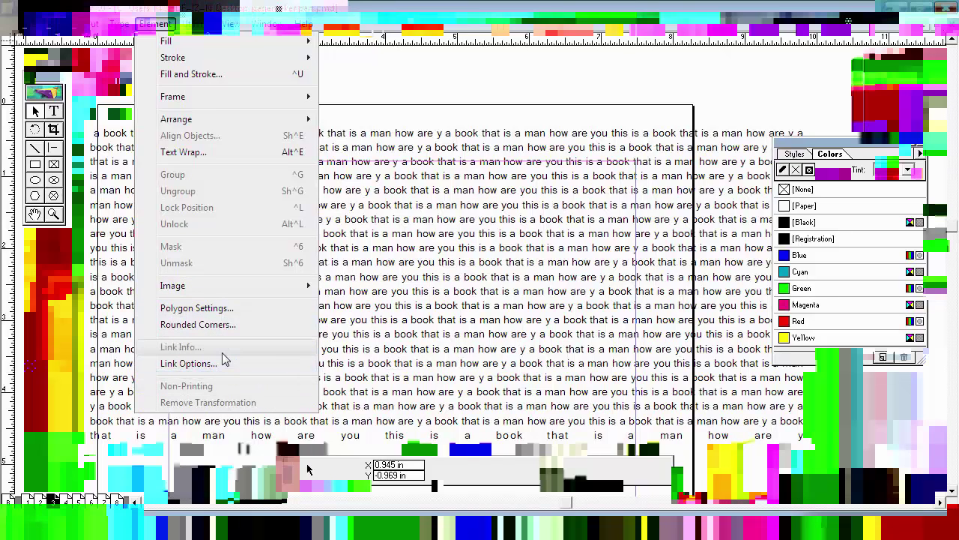
left_click(351, 138)
left_click(315, 182)
left_click_drag(316, 182, 382, 194)
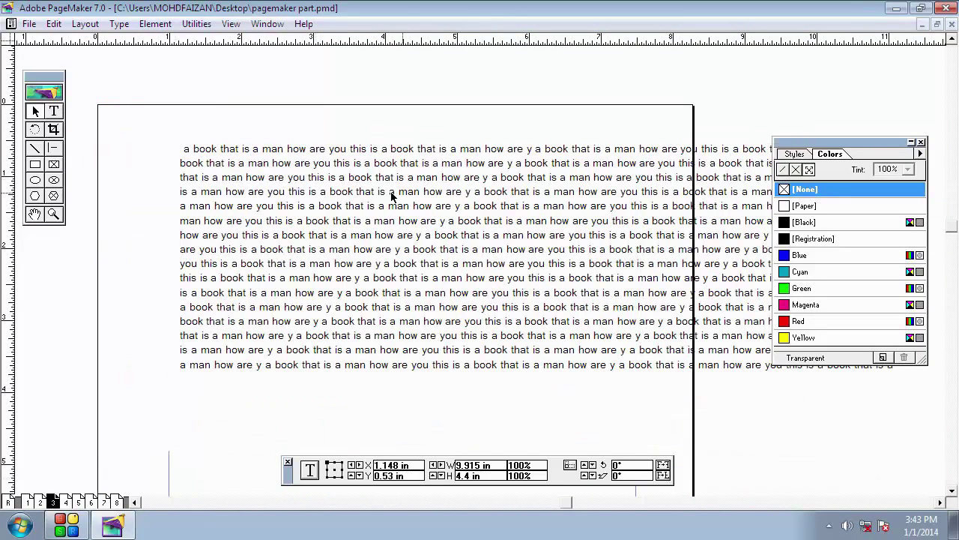
Draw a rectangle about 1.07 by 0.59 in and an ellipse about 0.83 by 0.41 in near the top of the page
left_click(34, 164)
mouse_move(166, 99)
left_mouse_down()
mouse_move(242, 141)
mouse_move(348, 153)
left_mouse_up()
left_click(35, 181)
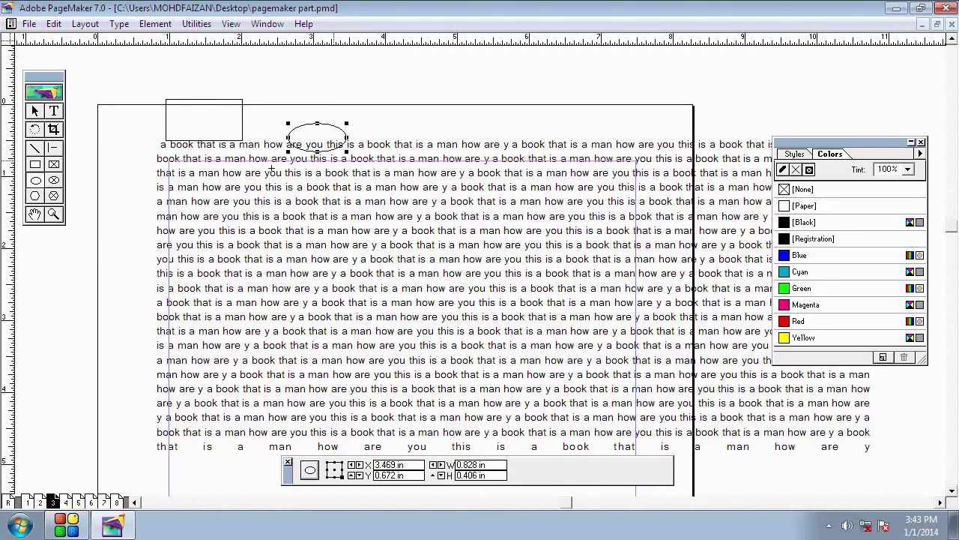
left_click(38, 148)
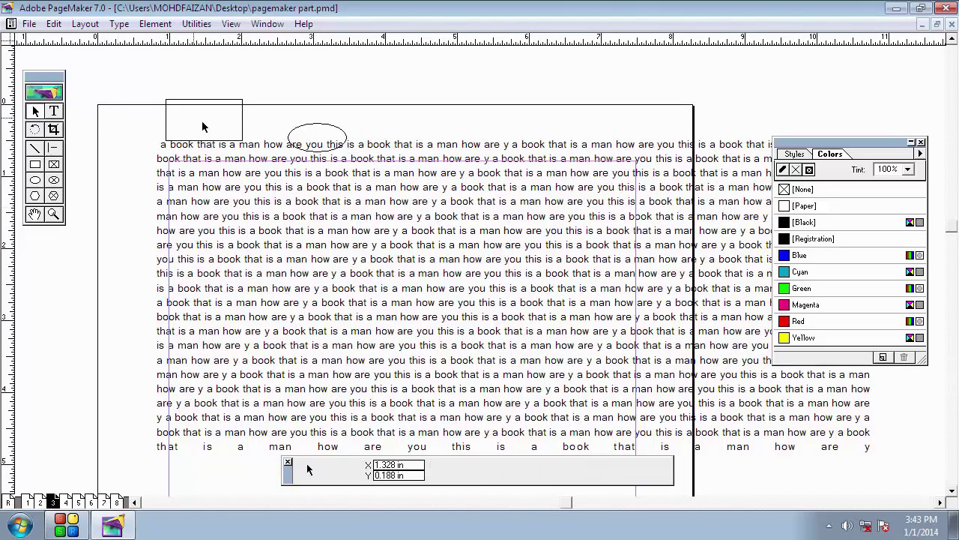
Move the ellipse and rectangle up across the page's top edge and shift the text block down below the top margin
left_click(166, 118)
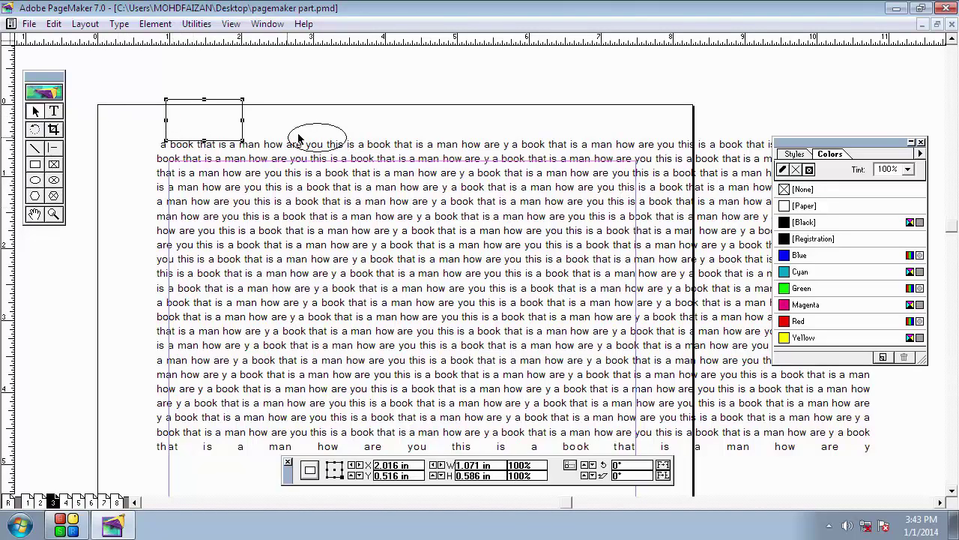
left_click_drag(304, 150, 377, 114)
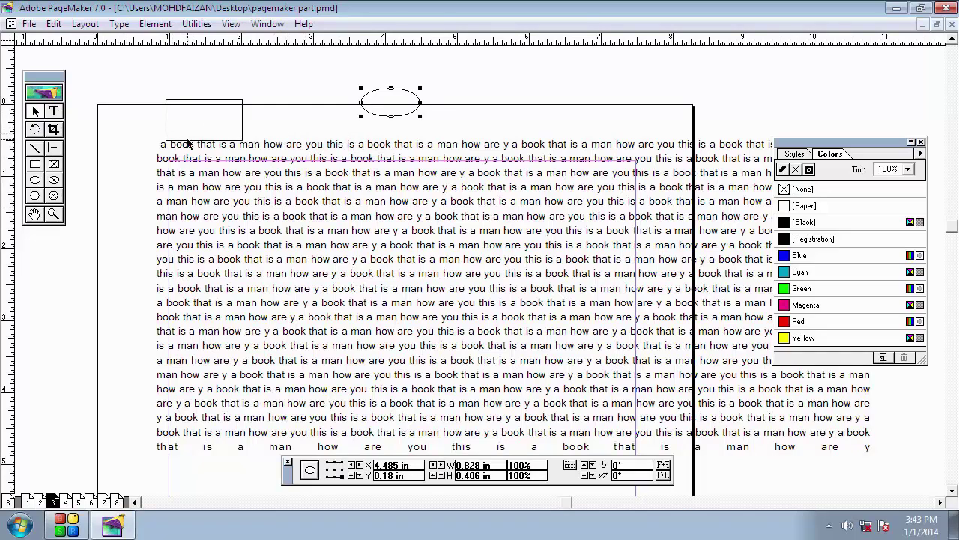
left_click_drag(205, 139, 271, 113)
left_click(347, 197)
left_click_drag(347, 197, 364, 257)
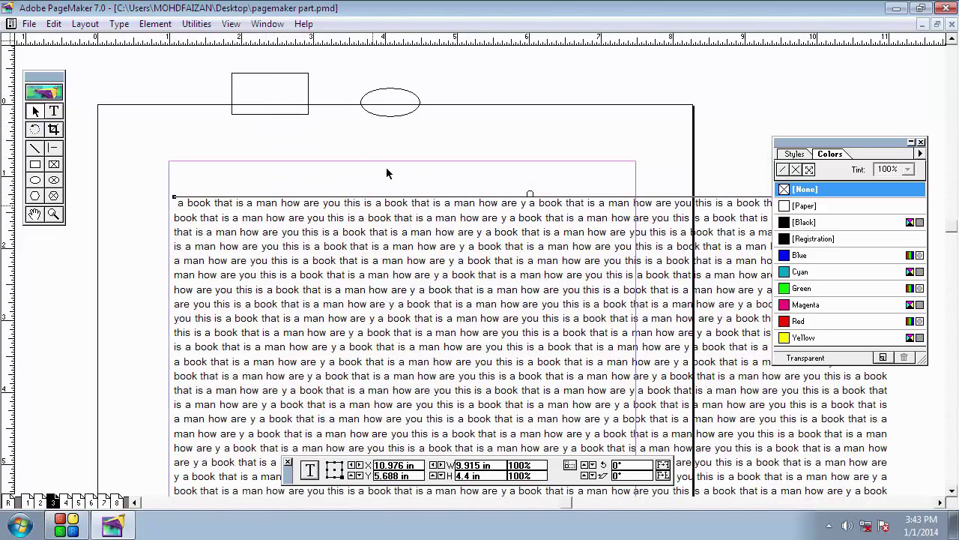
Move the ellipse and the rectangle down to the top margin line, just above the text block
left_click(386, 117)
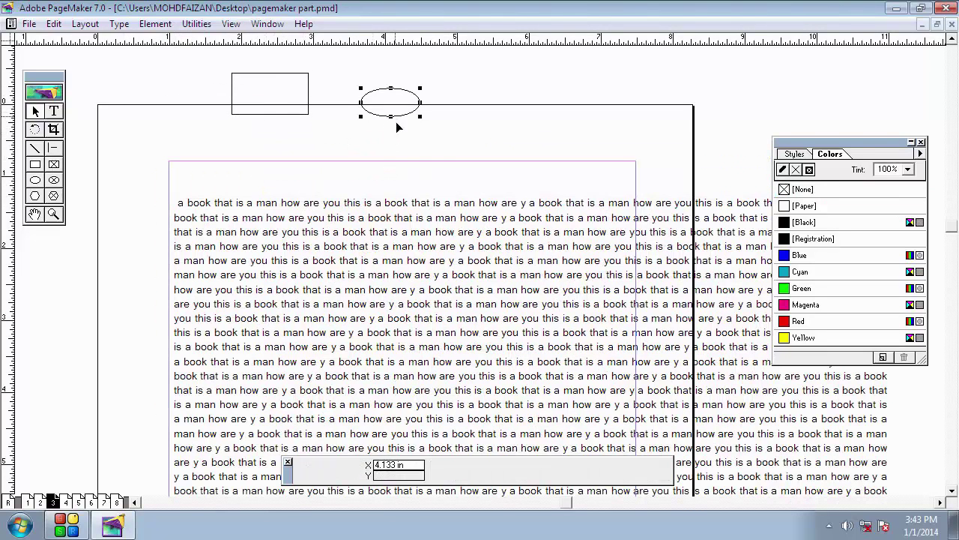
left_click_drag(390, 117, 403, 168)
left_click_drag(272, 115, 287, 184)
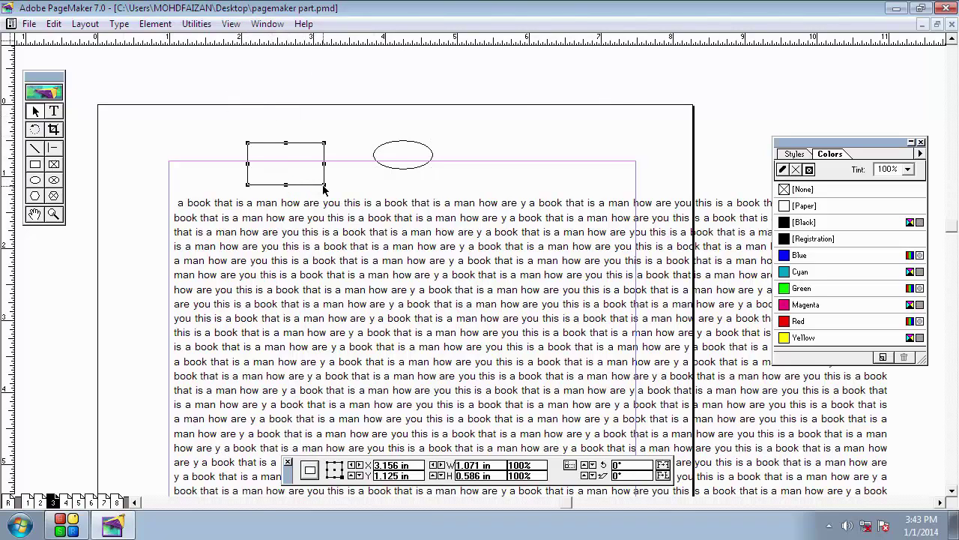
Move only the ellipse down so it overlaps the first line of text
left_click_drag(206, 119, 429, 195)
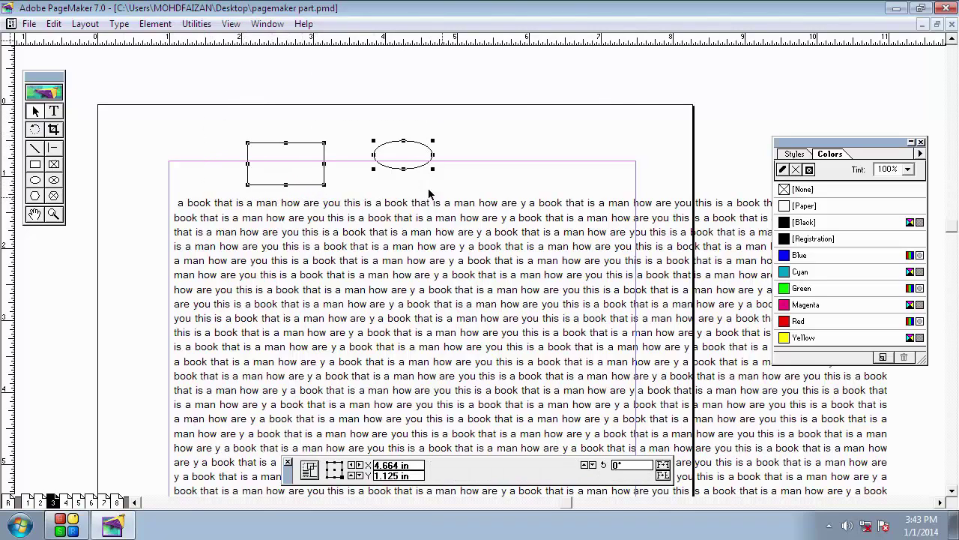
left_click(376, 159)
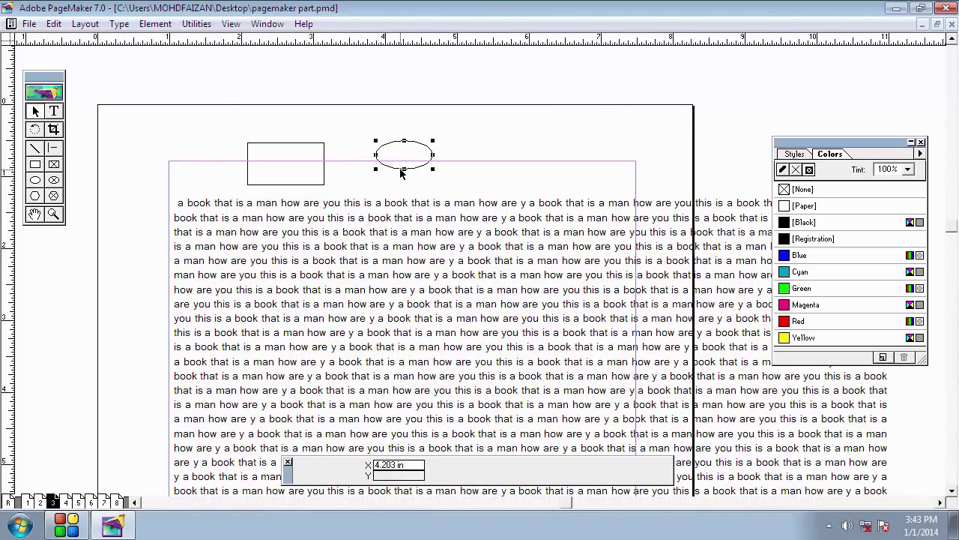
left_click_drag(401, 172, 406, 209)
left_click(294, 125)
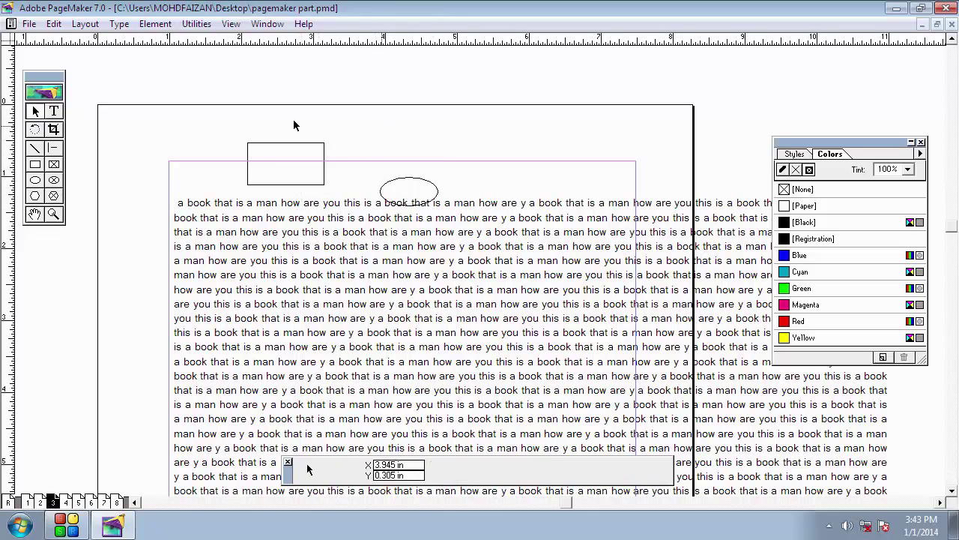
Group the rectangle and the ellipse, leaving the text block out
key("ctrl+a")
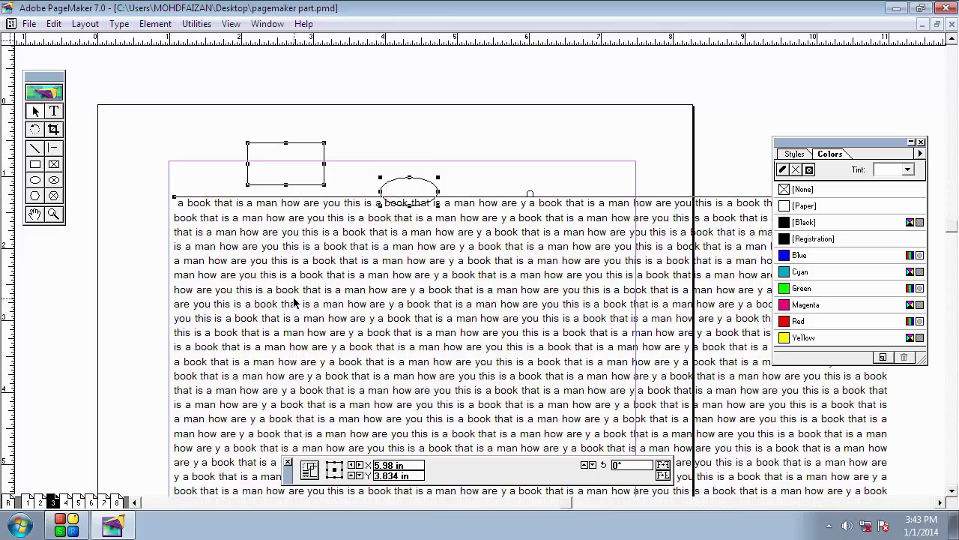
left_click(428, 139)
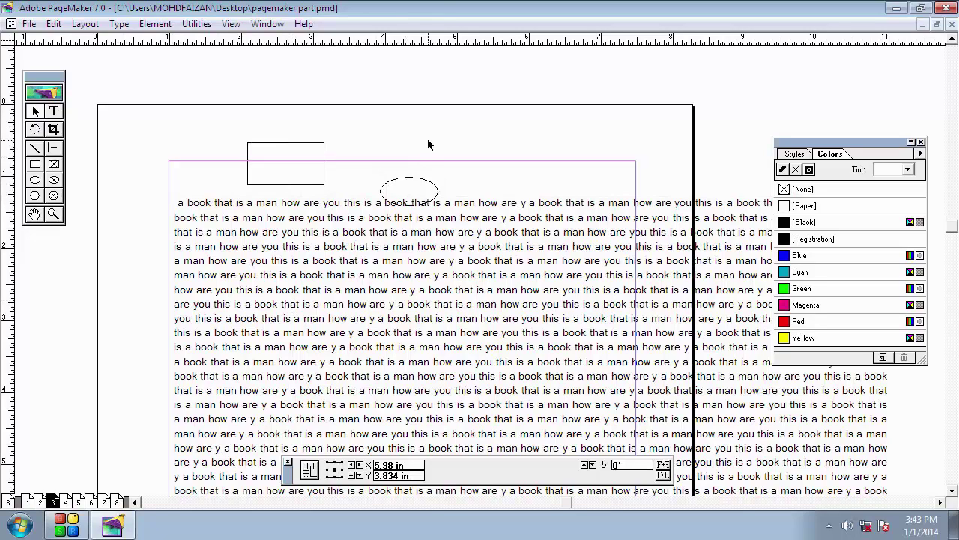
left_click(324, 182)
left_click(401, 184, "shift")
left_click(155, 23)
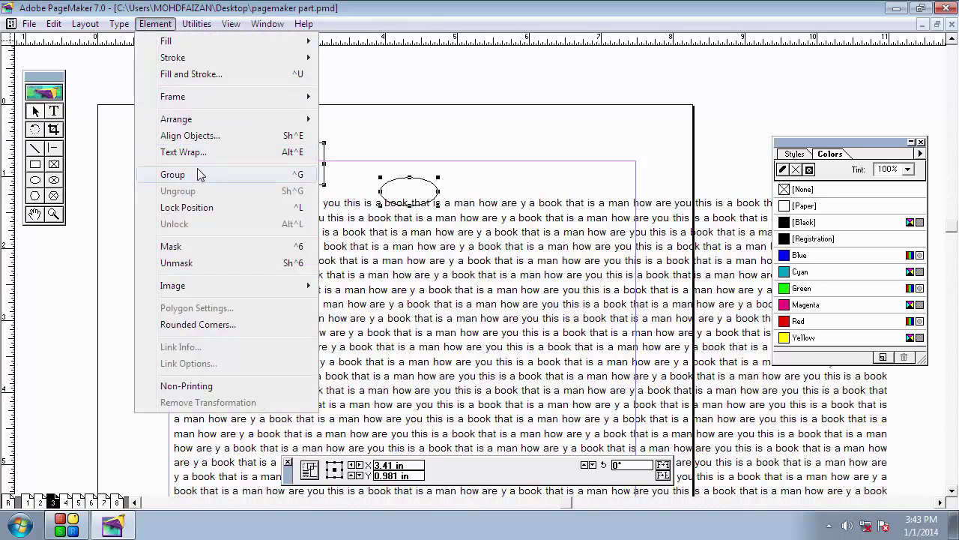
left_click(173, 174)
Move the grouped rectangle and ellipse so the group is centred at about X 3.93 in, Y 0.95 in
left_click_drag(293, 194, 346, 175)
key("ctrl+z")
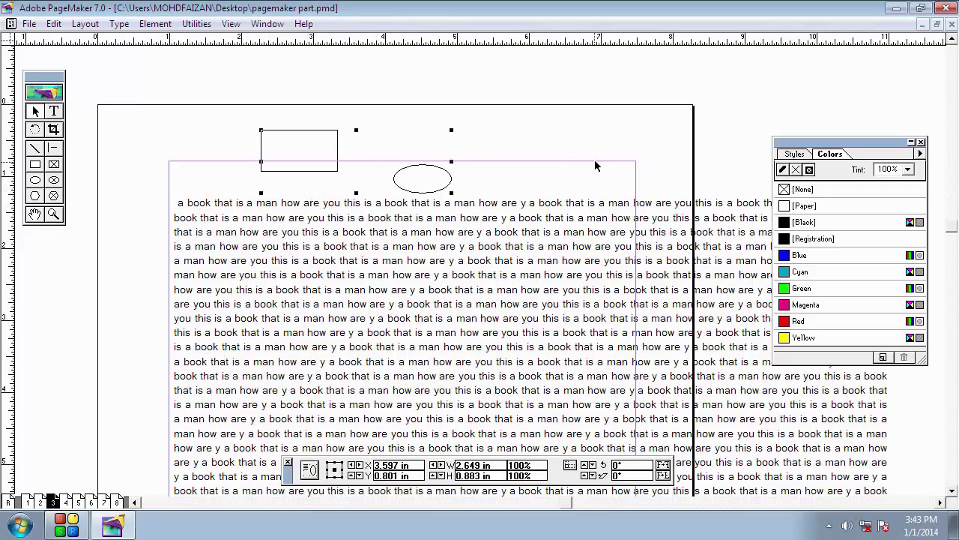
left_click(595, 160)
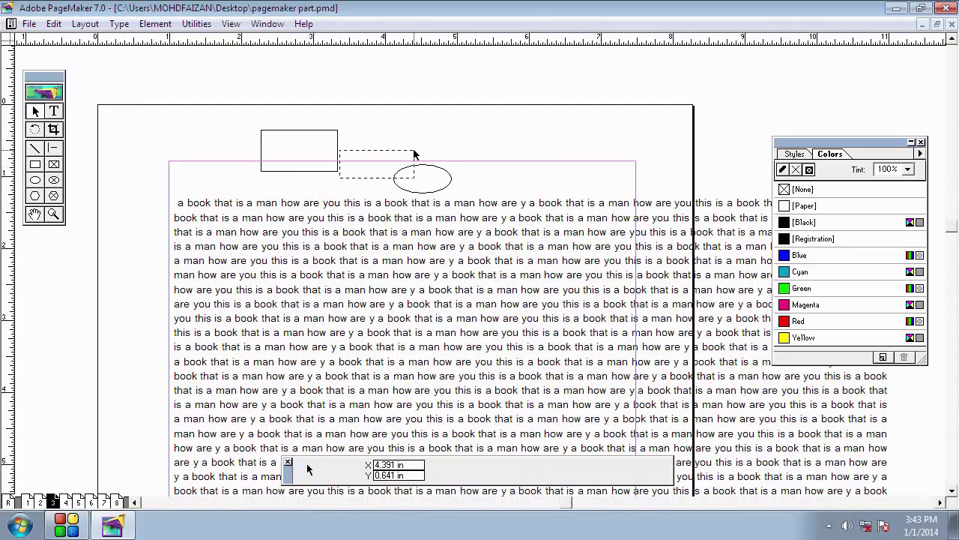
left_click(338, 173)
left_click_drag(338, 172, 362, 241)
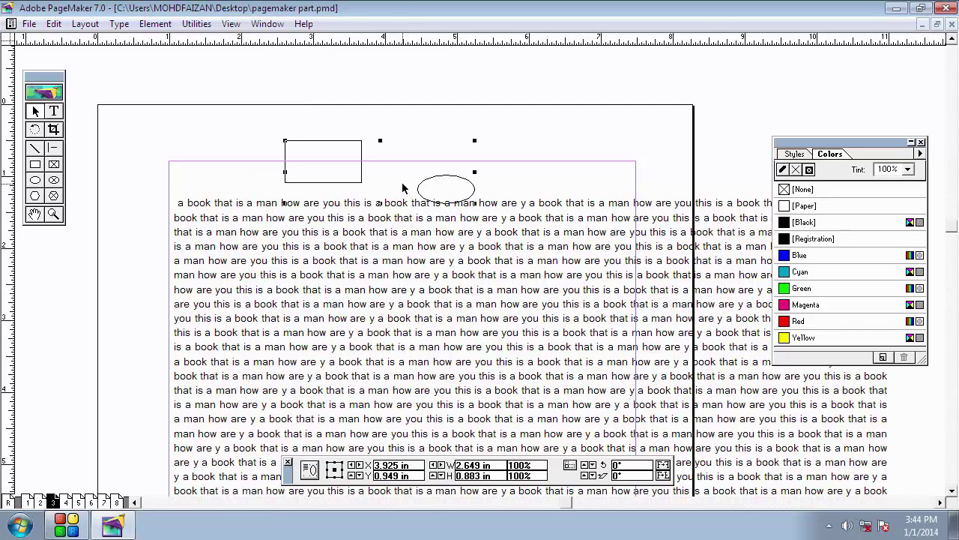
Shift the grouped shapes up and left so the group is centred at about X 3.53 in, Y 0.78 in
left_click(155, 23)
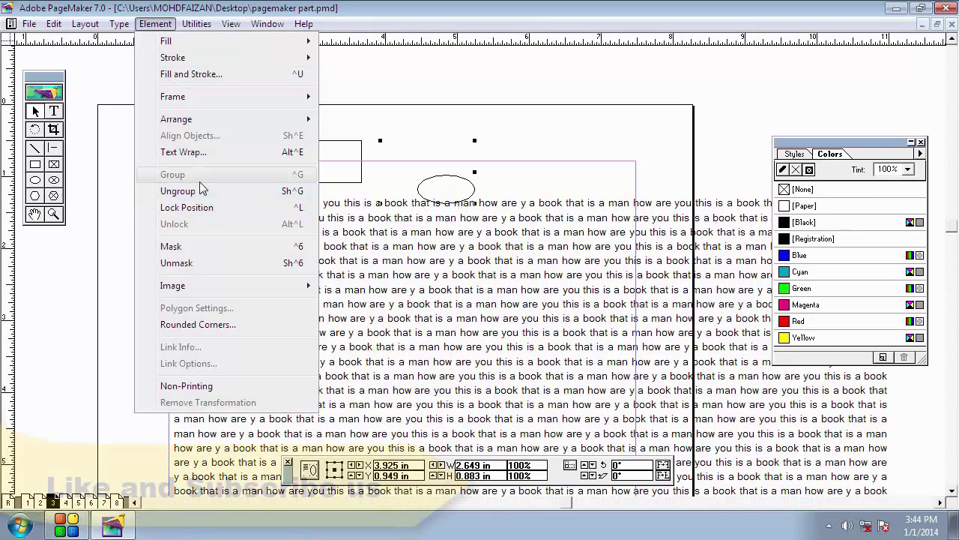
left_click(532, 172)
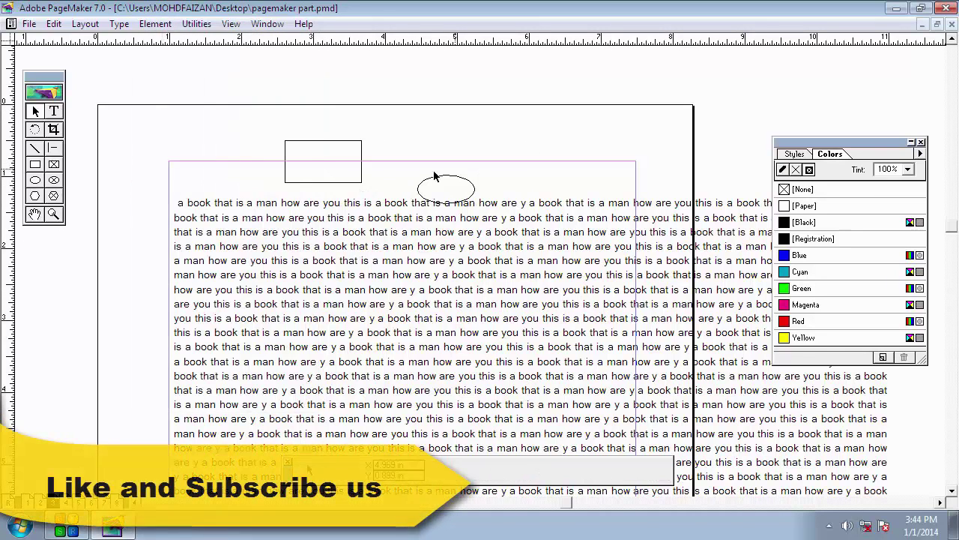
left_click_drag(361, 180, 339, 163)
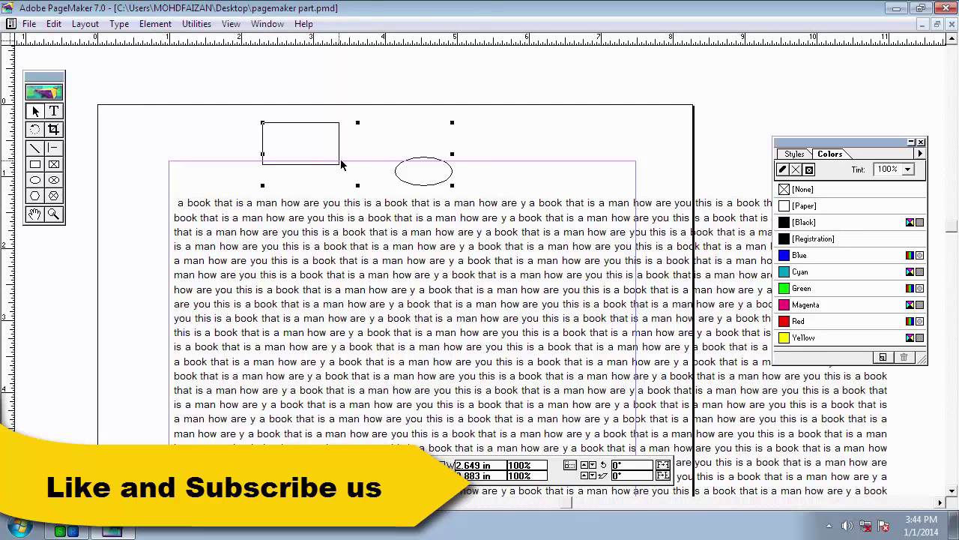
left_click_drag(341, 165, 323, 156)
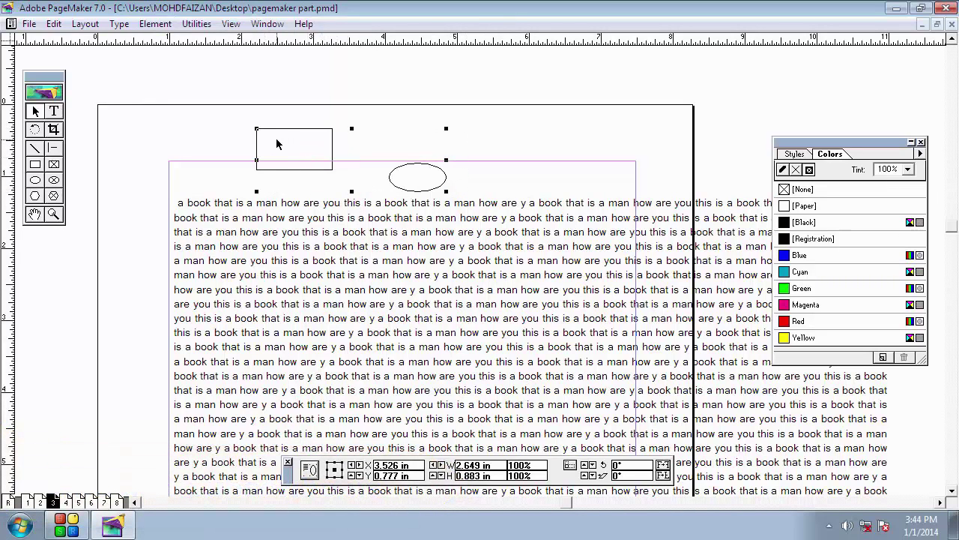
Resize the group from its left side to about 2.5 in wide, and ungroup the two shapes
left_click_drag(257, 160, 212, 159)
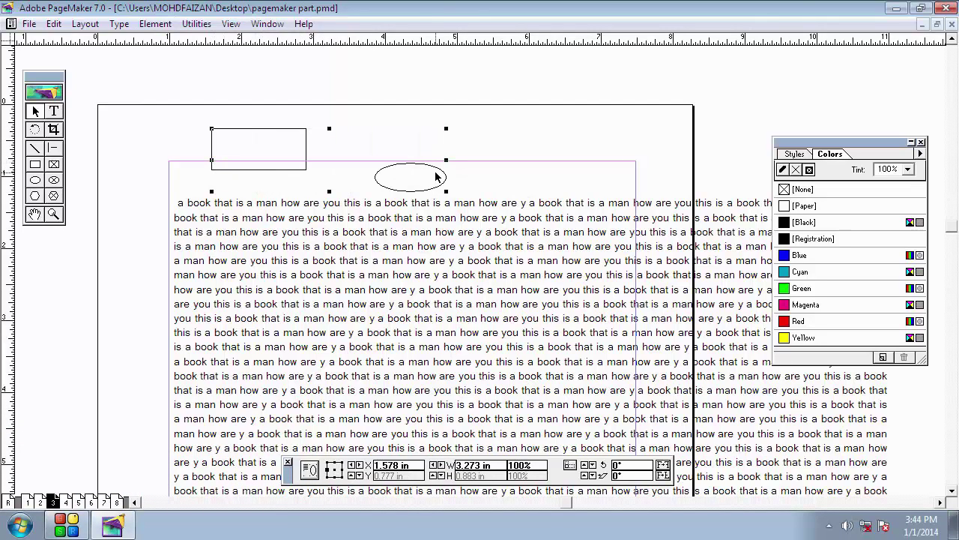
left_click_drag(212, 160, 267, 160)
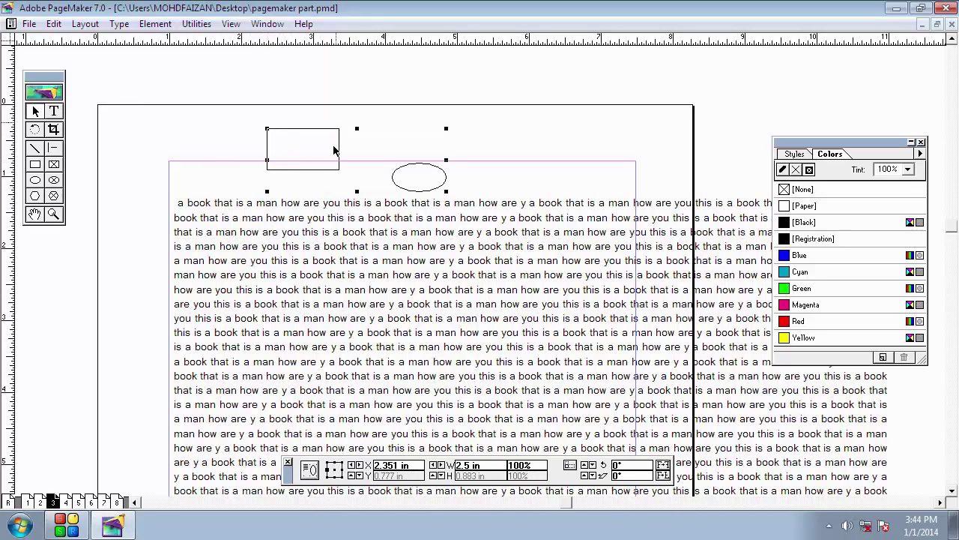
left_click(156, 23)
left_click(199, 190)
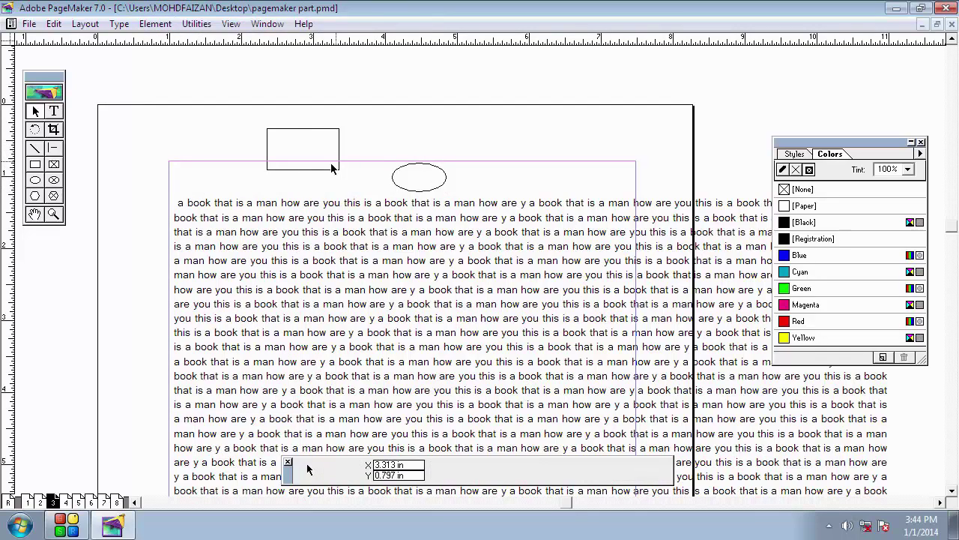
Stretch only the rectangle leftward to a width of about 1.73 in
left_click(307, 170)
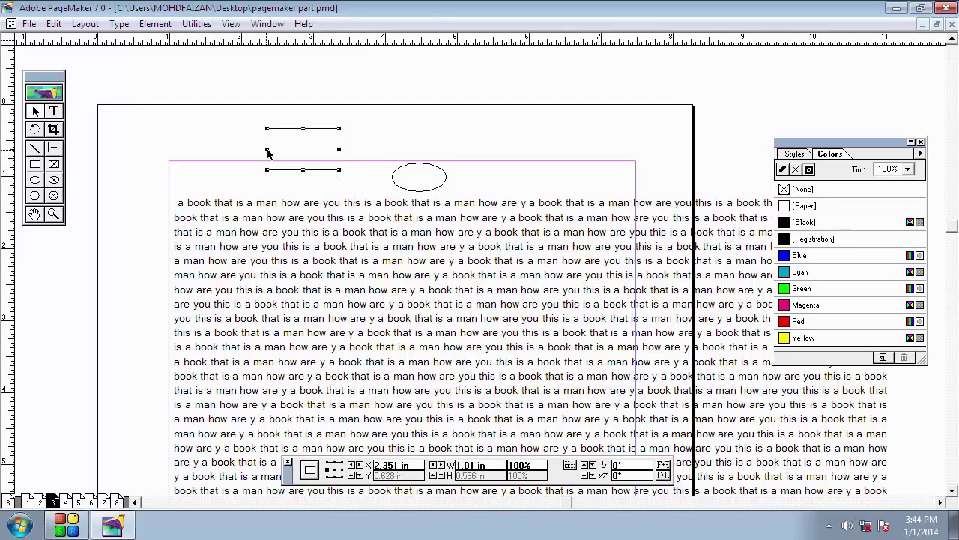
left_click_drag(267, 150, 217, 158)
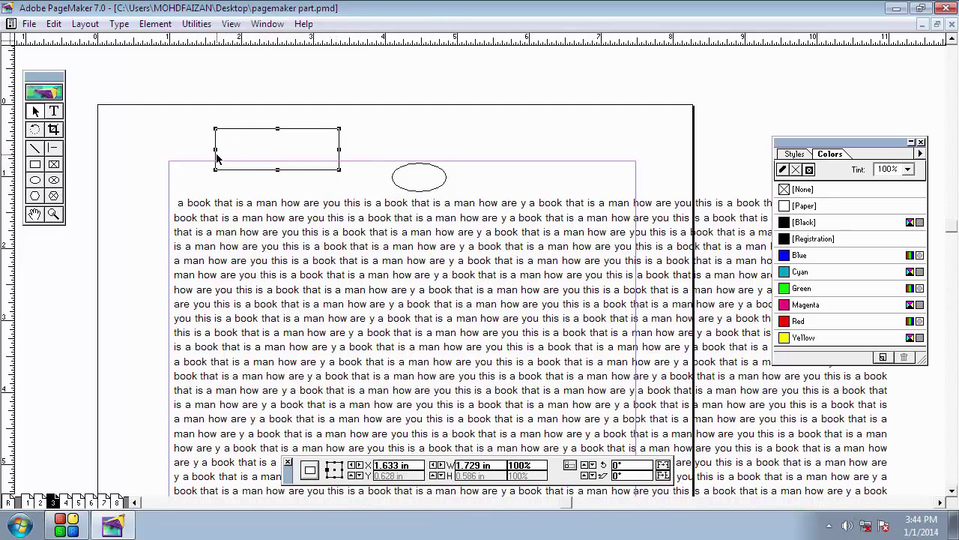
left_click(347, 140)
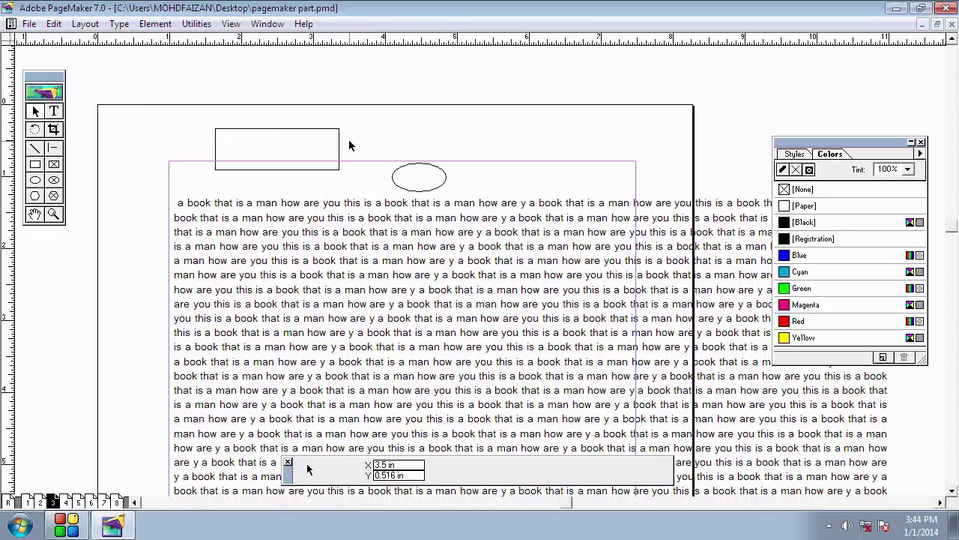
Move the rectangle down so it overlaps the first lines of the text block
left_click(155, 24)
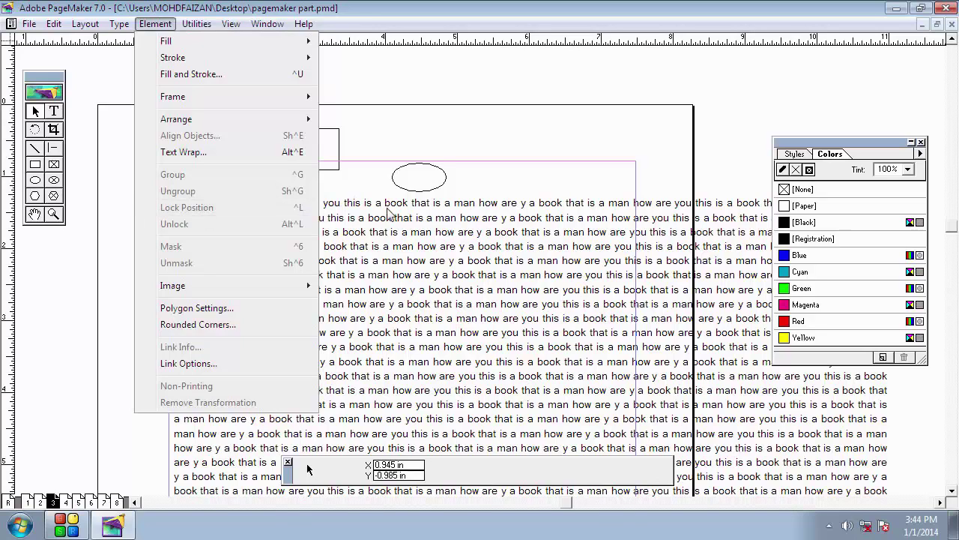
left_click(341, 172)
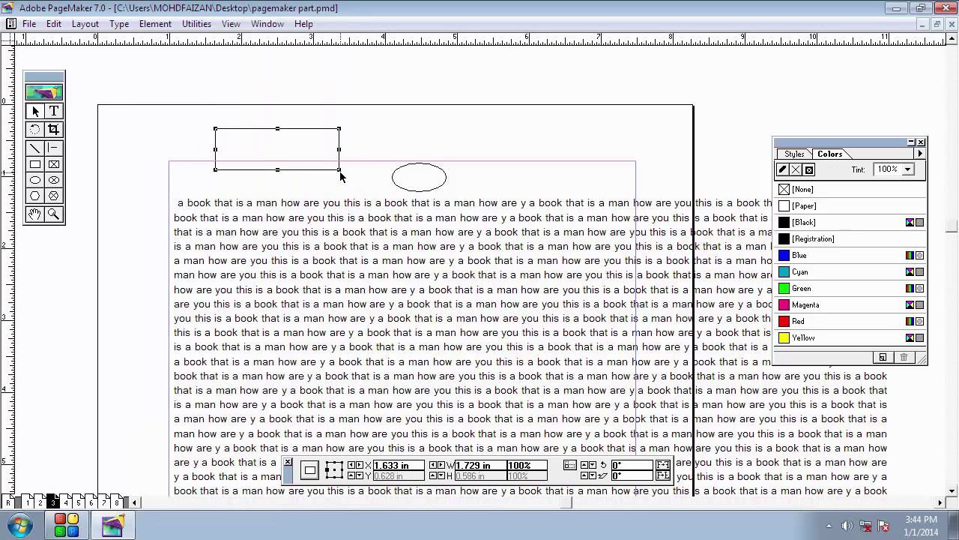
left_click_drag(336, 172, 315, 221)
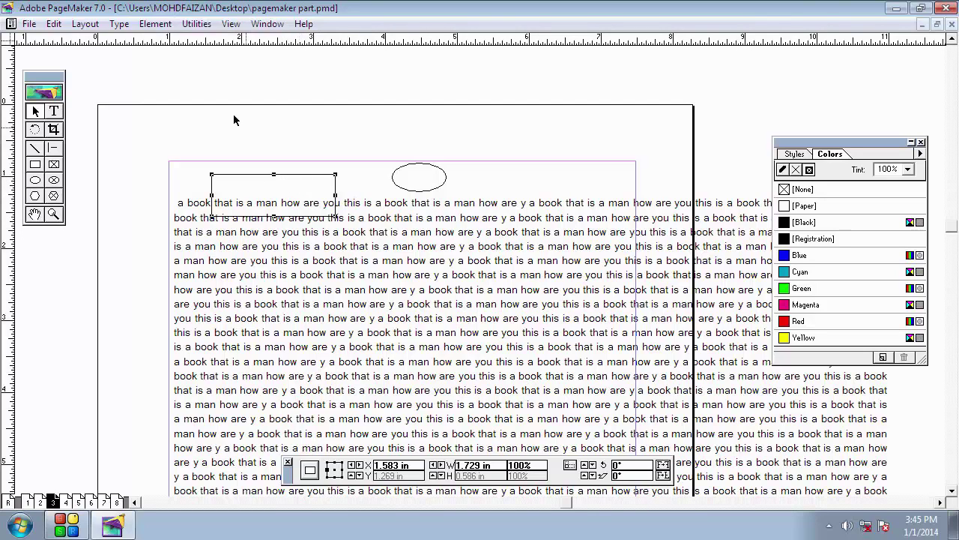
Lock the rectangle's position and try to move it toward the ellipse
left_click(159, 24)
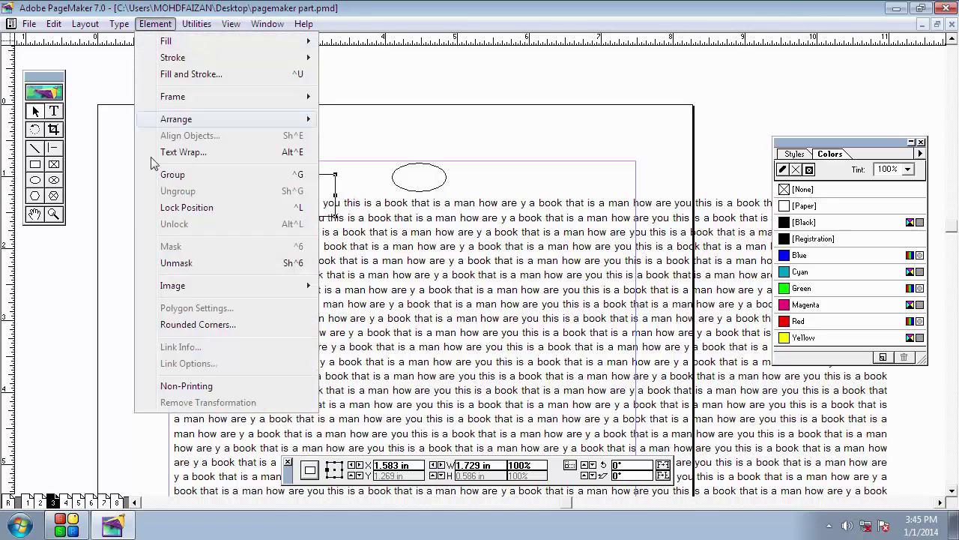
left_click(193, 208)
left_click(259, 209)
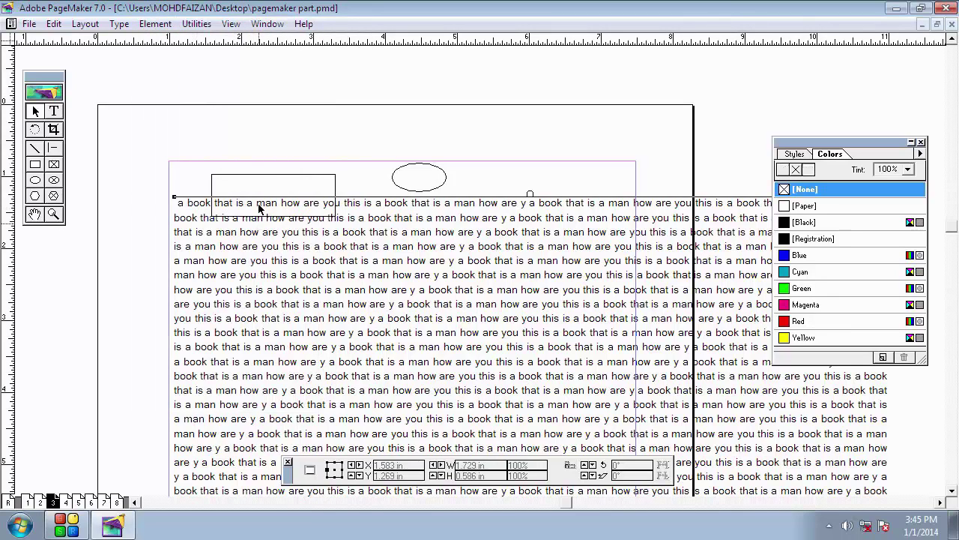
left_click(272, 180)
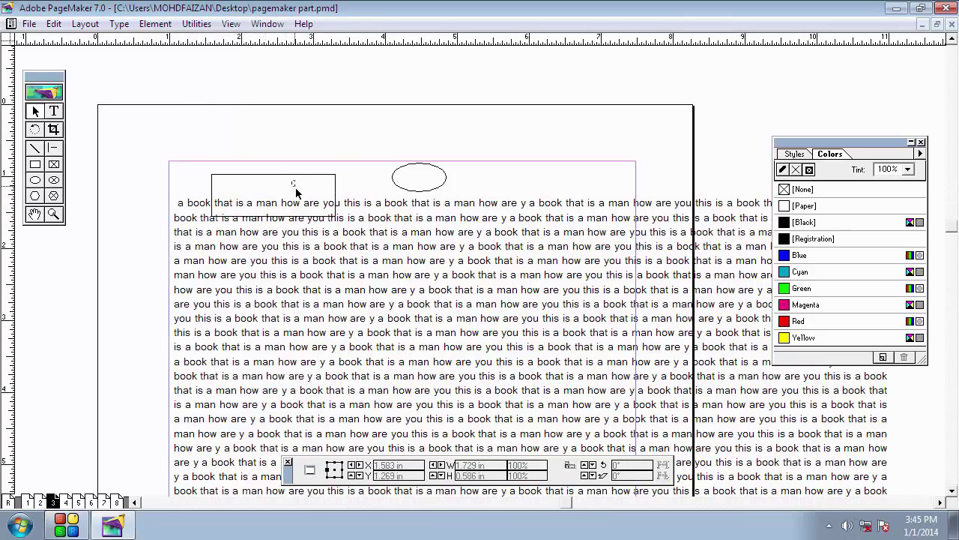
left_click_drag(297, 176, 395, 178)
left_click(375, 216)
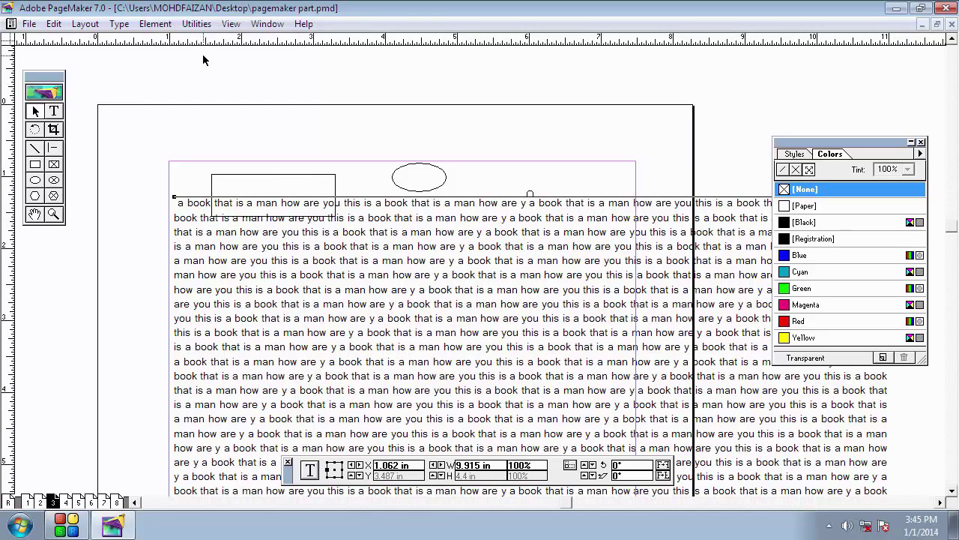
Lock and unlock the text block's position, and move the block down until its first line sits just below the rectangle
left_click(155, 25)
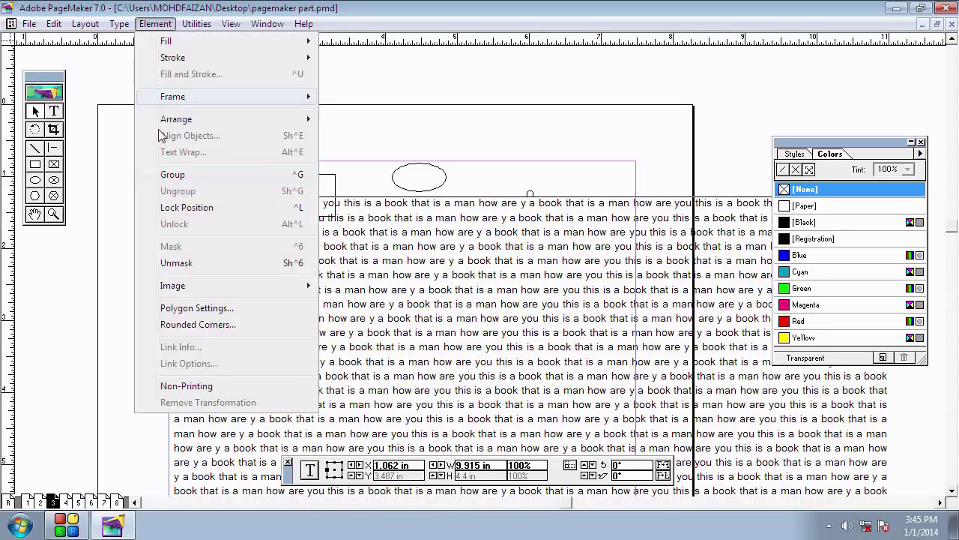
left_click(186, 208)
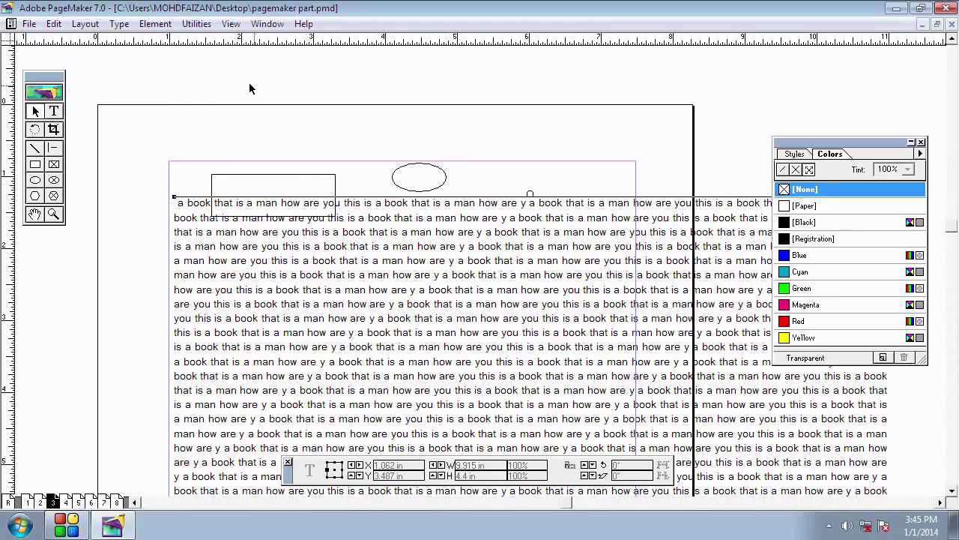
left_click(156, 24)
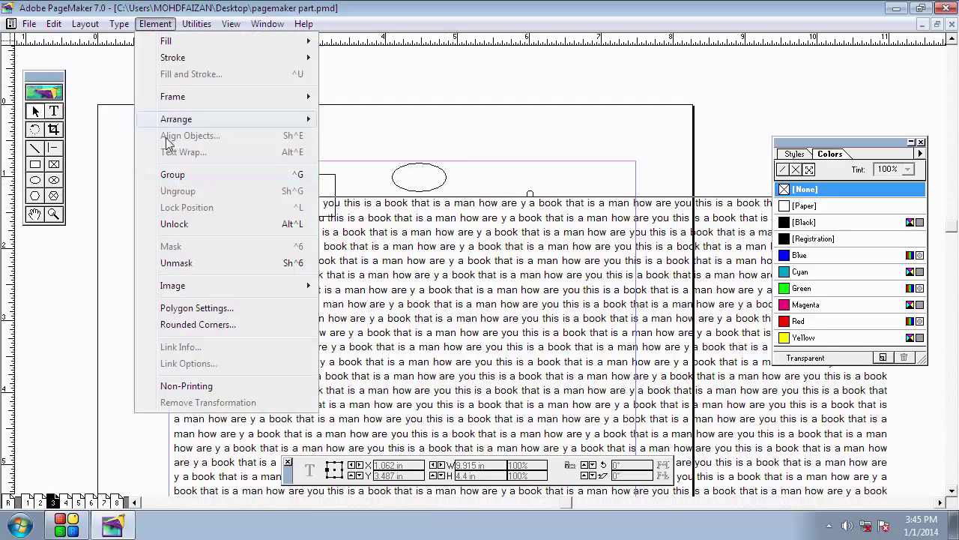
left_click(218, 224)
left_click_drag(320, 209, 354, 279)
Unlock the rectangle and move it up and left to about X 1.35 in, clear of the text
left_click(334, 197)
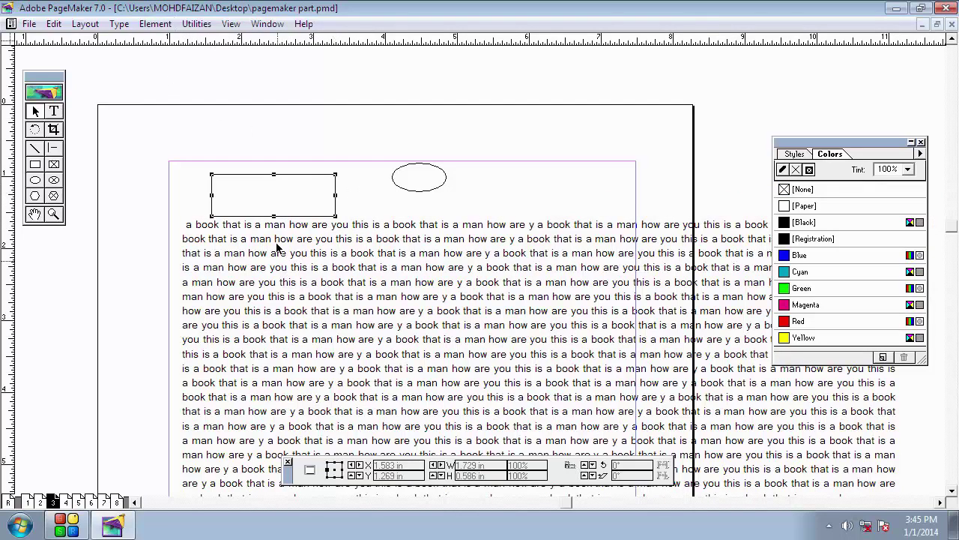
left_click(155, 23)
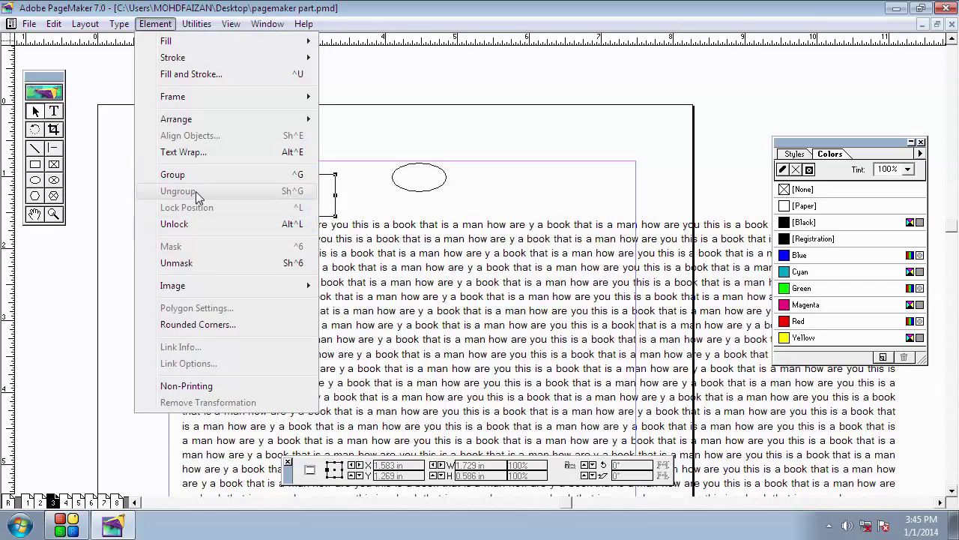
left_click(175, 224)
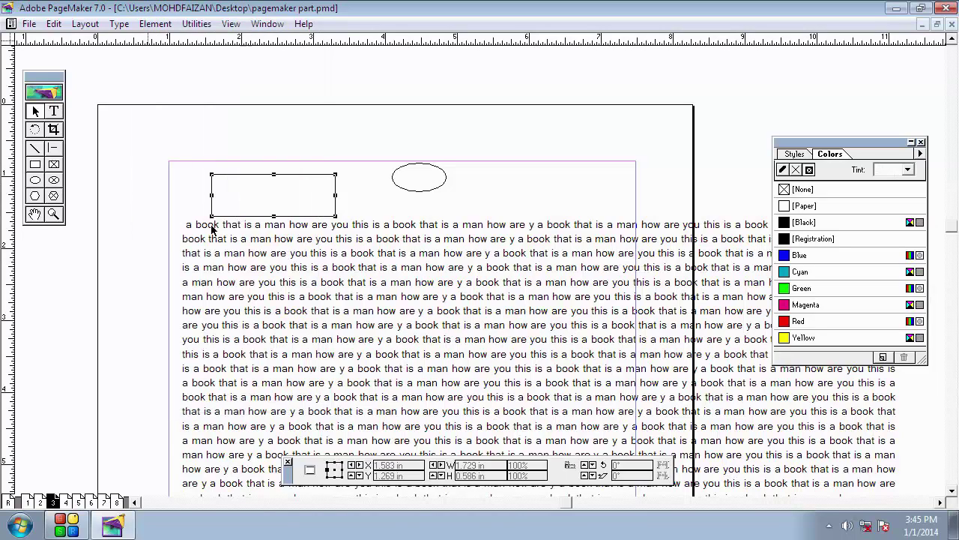
left_click(247, 194)
left_click_drag(249, 176, 215, 166)
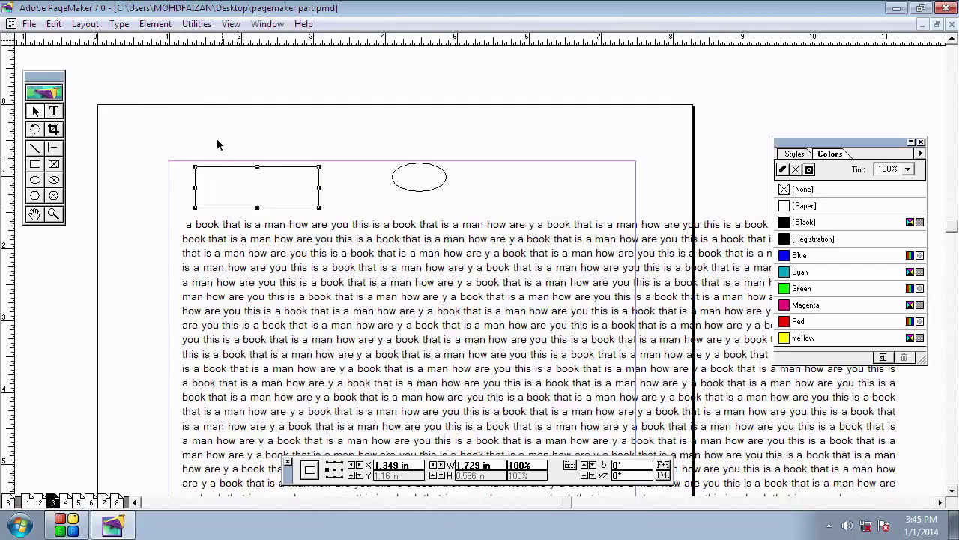
Stretch the rectangle's bottom edge down to a height of about 1.28 in, over the first three text lines
left_click(165, 27)
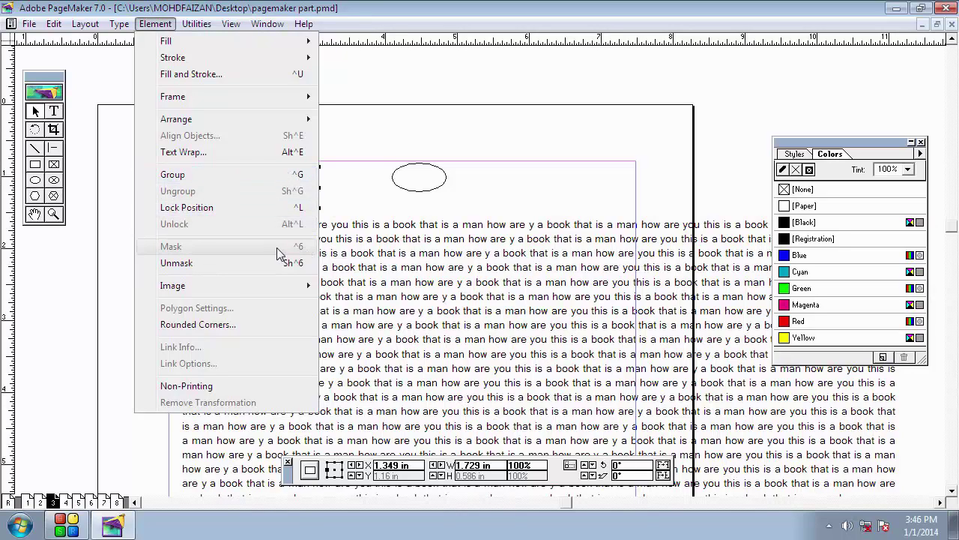
left_click(352, 205)
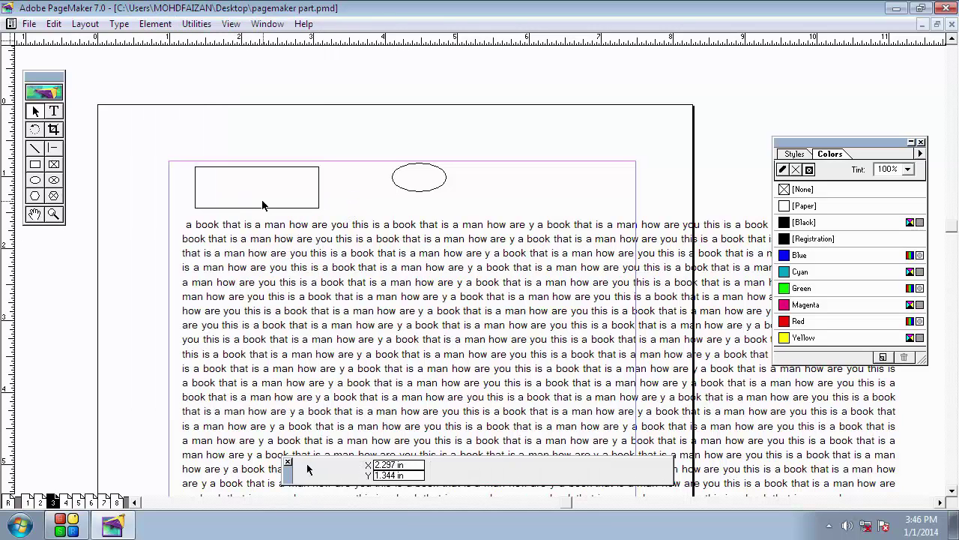
left_click(272, 209)
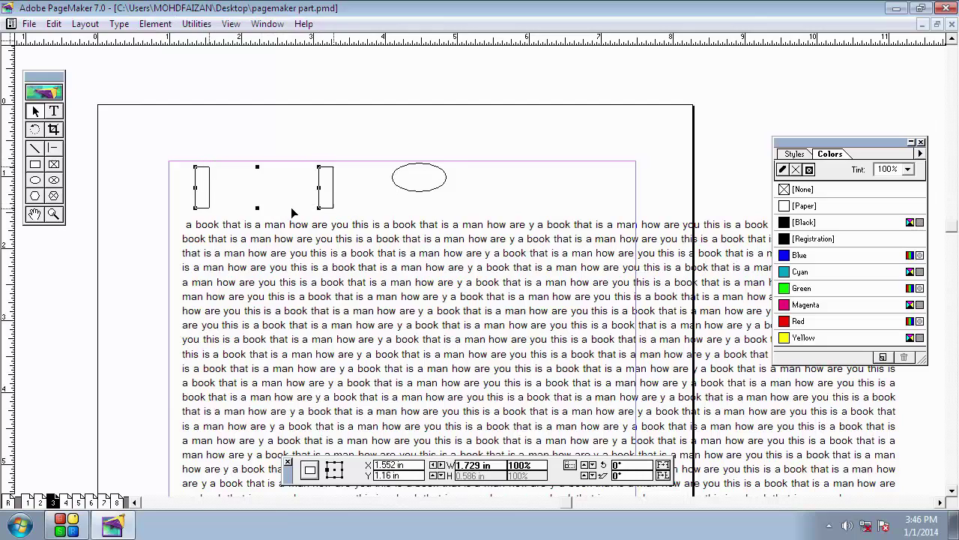
mouse_move(276, 209)
left_mouse_down()
mouse_move(273, 195)
mouse_move(265, 201)
mouse_move(278, 195)
mouse_move(283, 213)
left_mouse_up()
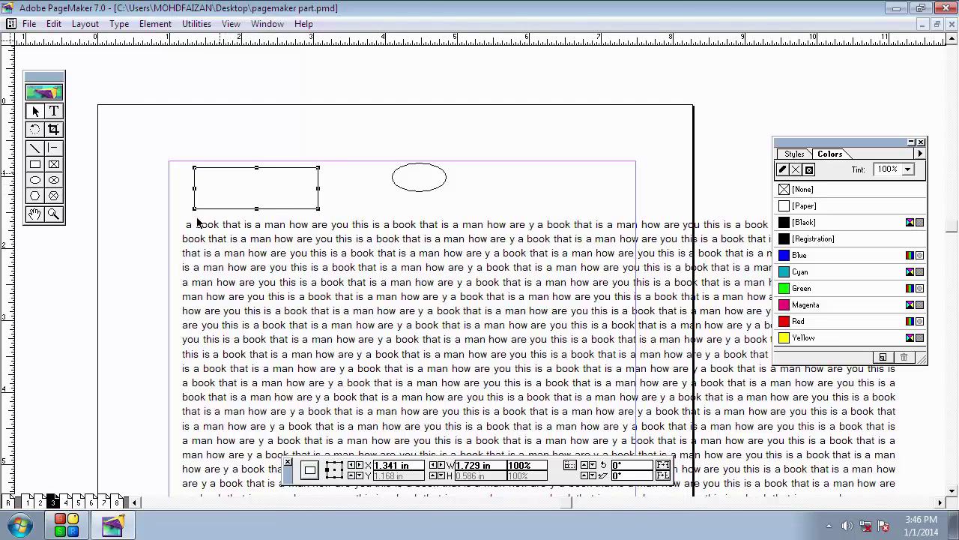
left_click_drag(257, 209, 257, 259)
Delete the ellipse and widen the rectangle rightward to about 2.36 in
left_click(423, 190)
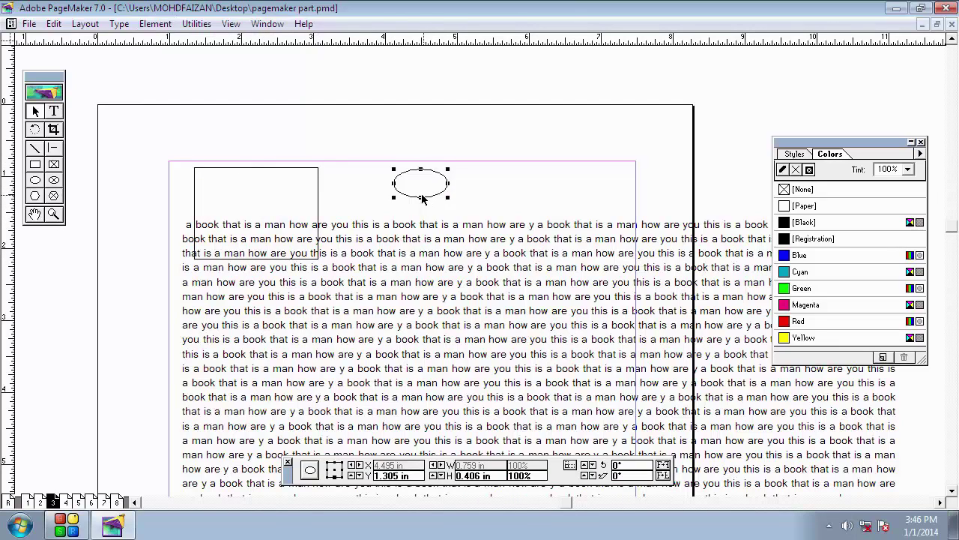
key("Delete")
left_click(319, 220)
left_click_drag(319, 215, 365, 214)
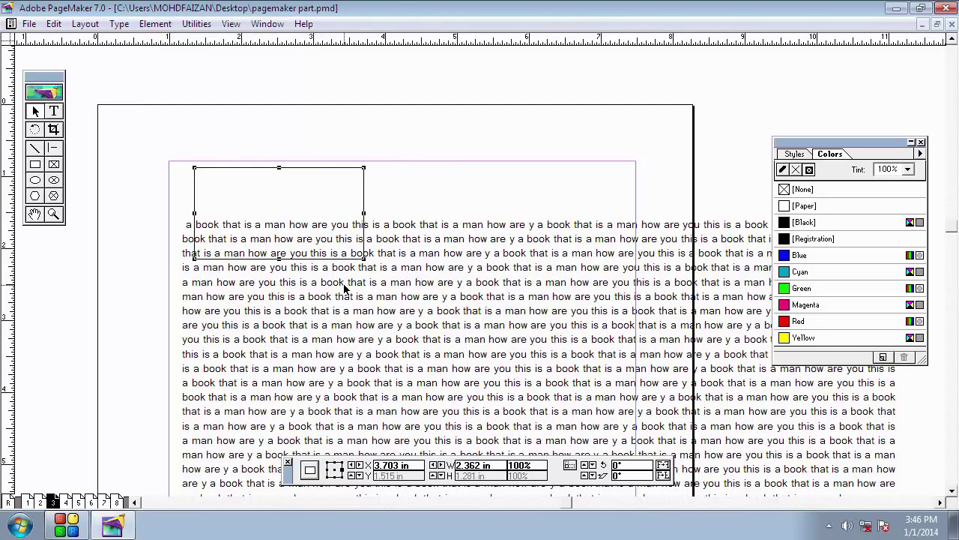
Add the text block to the selection, mask it with the rectangle, and deselect both objects
left_click(345, 287, "shift")
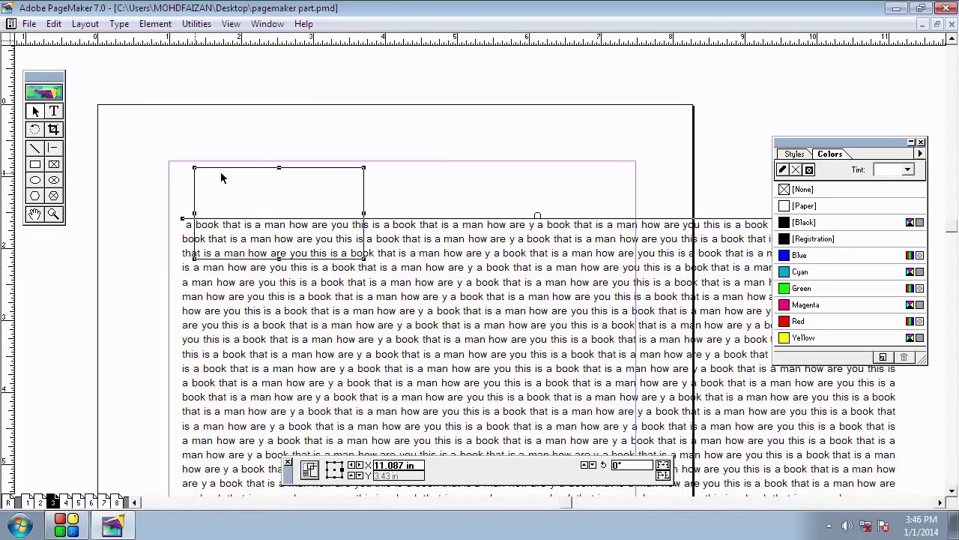
left_click(155, 23)
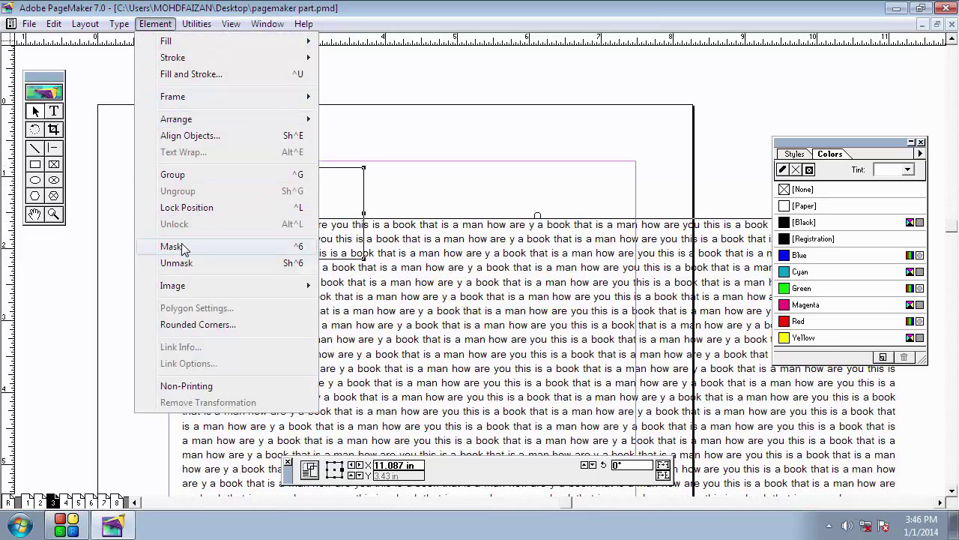
left_click(173, 247)
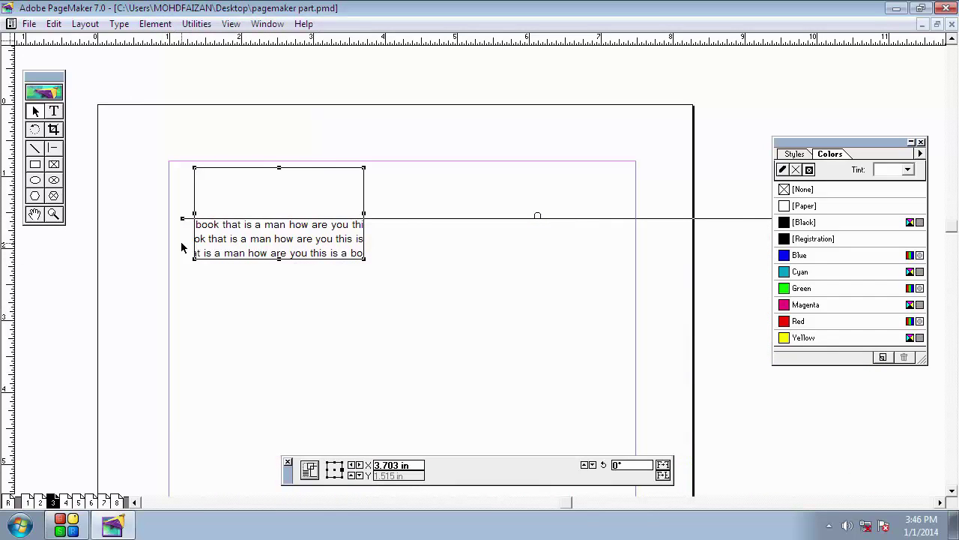
left_click(411, 195)
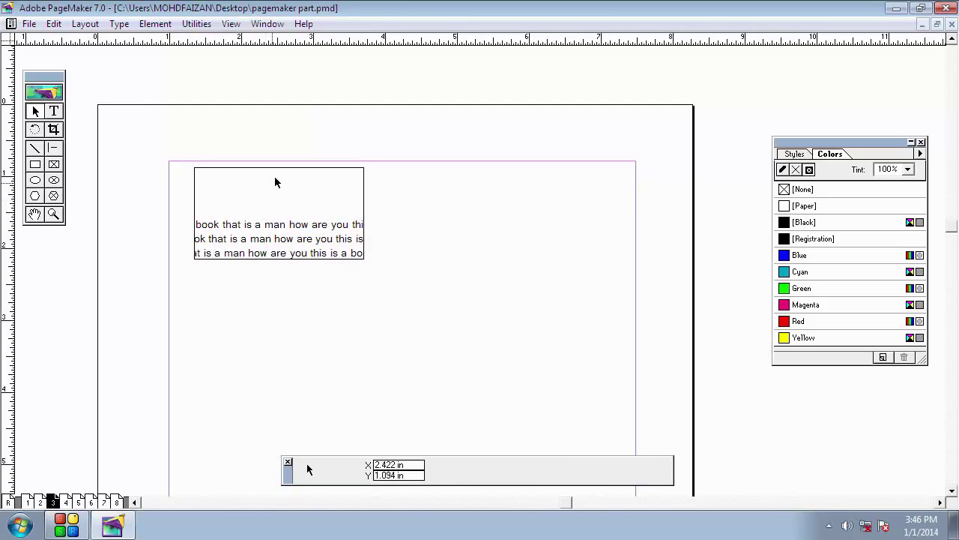
Move the masking rectangle up over the page's top edge, and move it down toward the right margin over the hidden text
left_click(300, 180)
left_click_drag(296, 171, 346, 75)
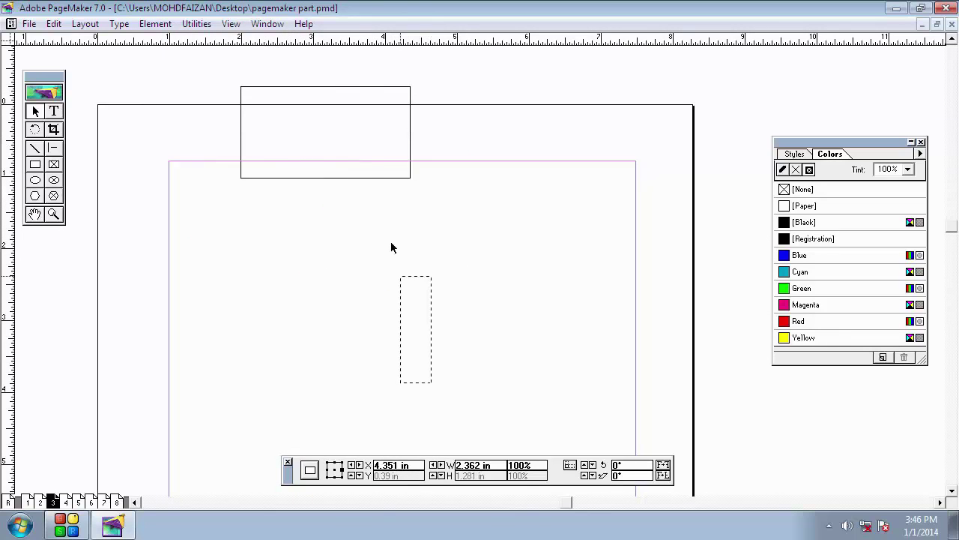
left_click(455, 318)
left_click_drag(364, 263, 197, 377)
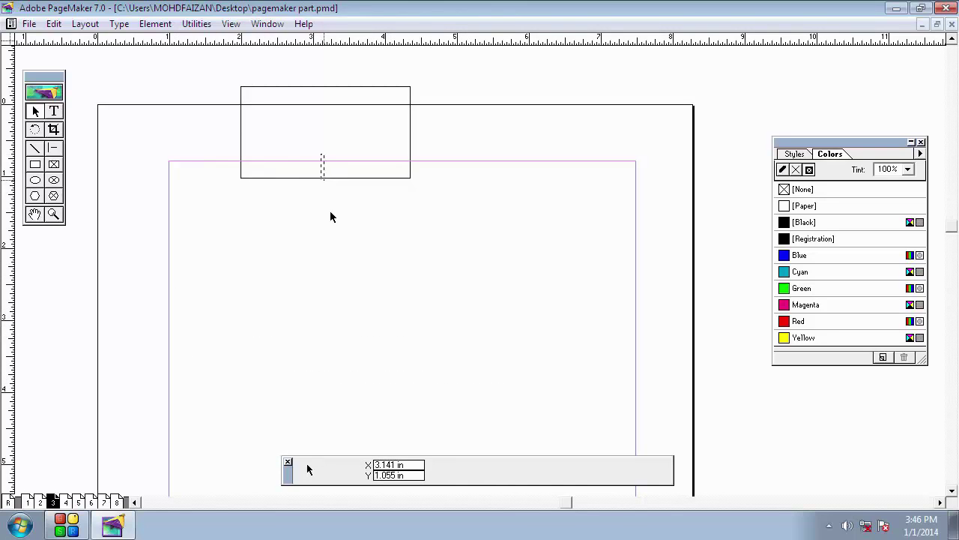
left_click_drag(347, 180, 510, 354)
Move the masking rectangle back to the page's left margin and select the masked text block
key("ctrl+z")
key("ctrl+z")
key("ctrl+z")
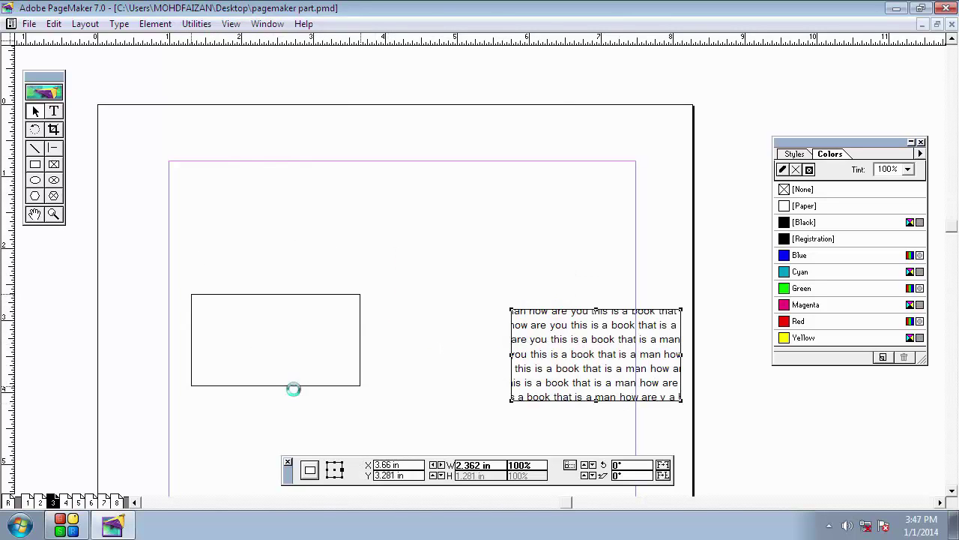
left_click_drag(325, 223, 292, 313)
left_click(310, 322)
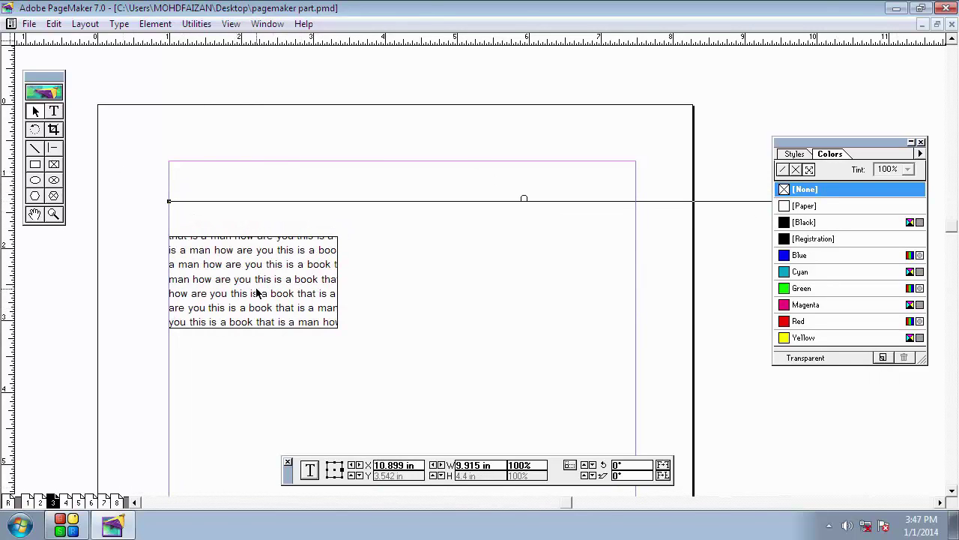
Move the masked text block completely out of the rectangle, and bring it back toward the rectangle
left_click_drag(486, 314, 500, 195)
left_click(405, 261)
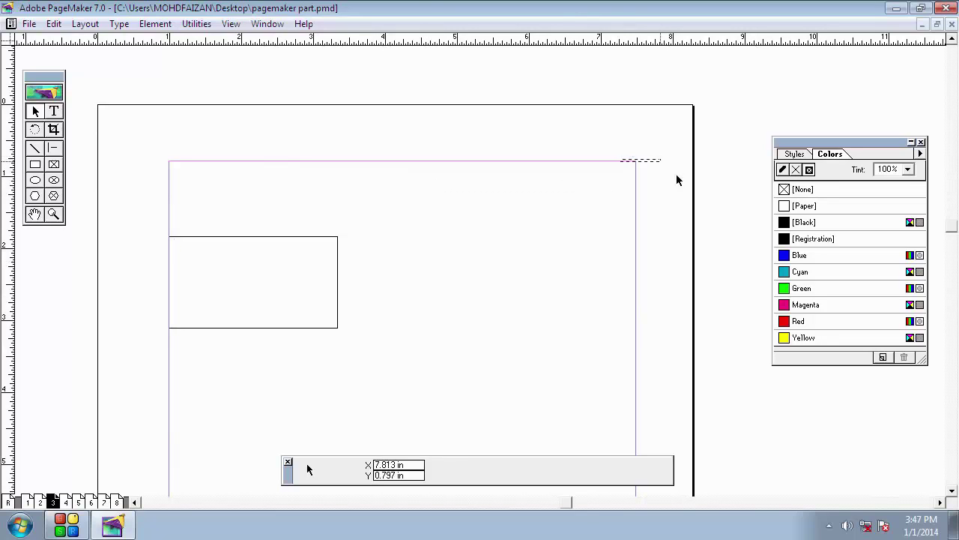
left_click_drag(733, 204, 411, 227)
left_click_drag(277, 294, 295, 272)
Move the masking rectangle up across the top margin and shift the masked text block down below it
left_click(306, 237)
left_click_drag(307, 238, 376, 126)
left_click_drag(390, 165, 385, 360)
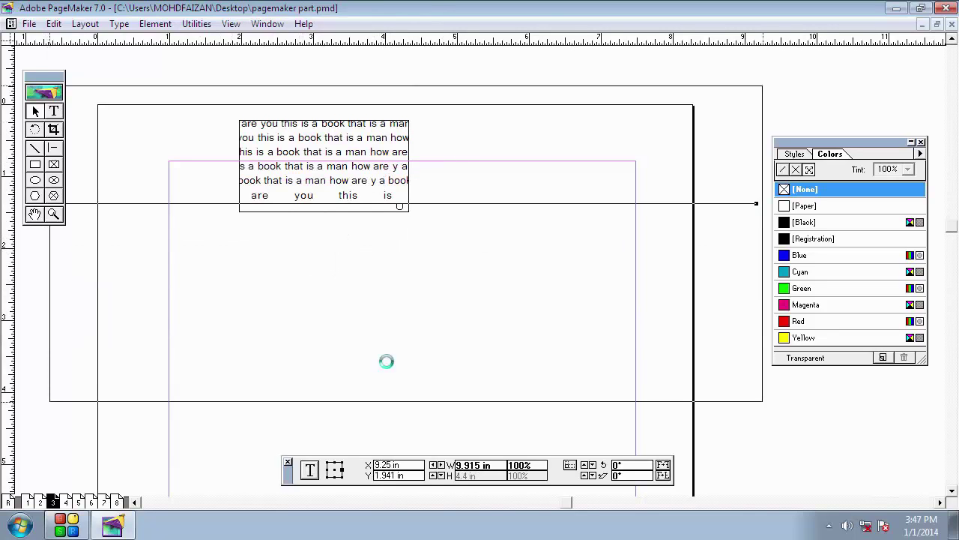
left_click_drag(453, 327, 368, 226)
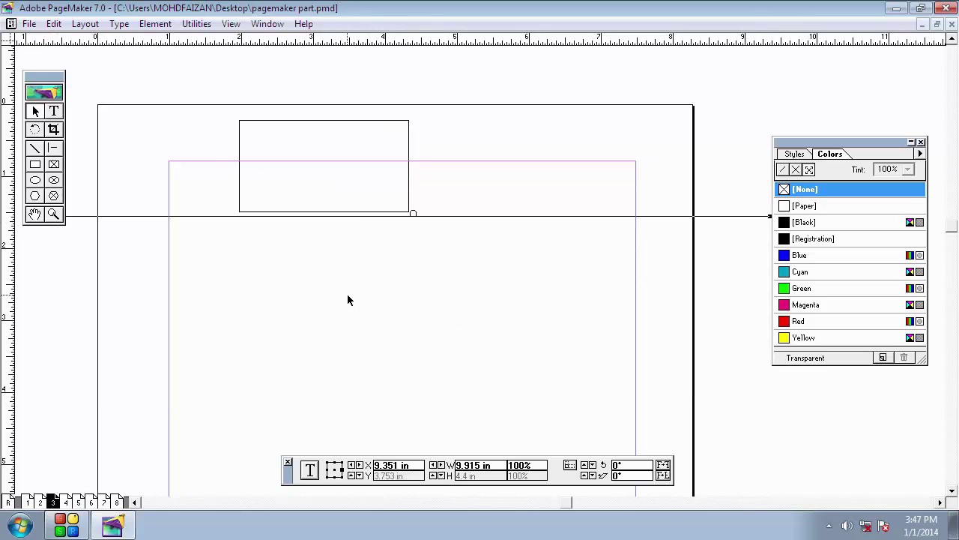
Move the masked text block up so its lines fill the rectangle at the top margin, and reselect the block
left_click_drag(347, 300, 342, 185)
left_click(320, 159)
left_click(349, 193)
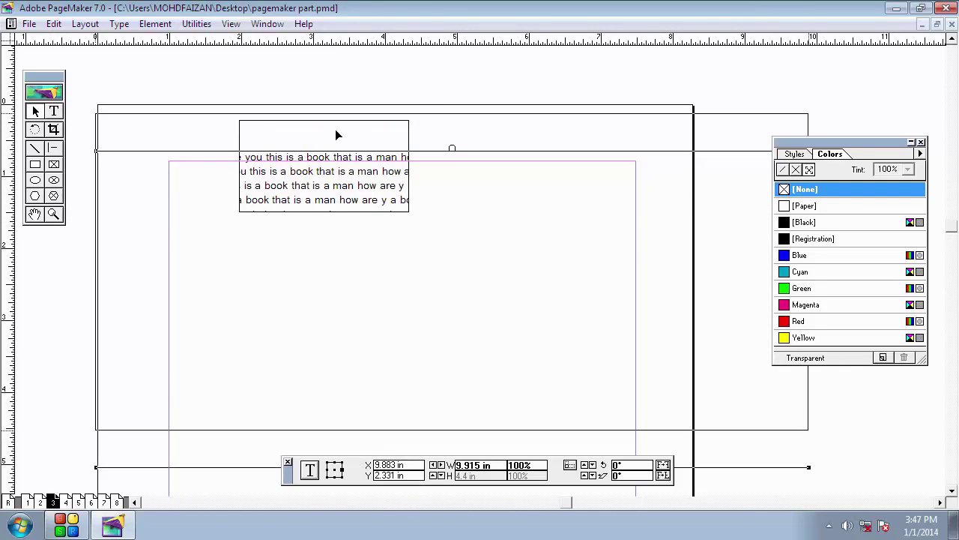
left_click_drag(343, 259, 341, 211)
left_click(368, 437)
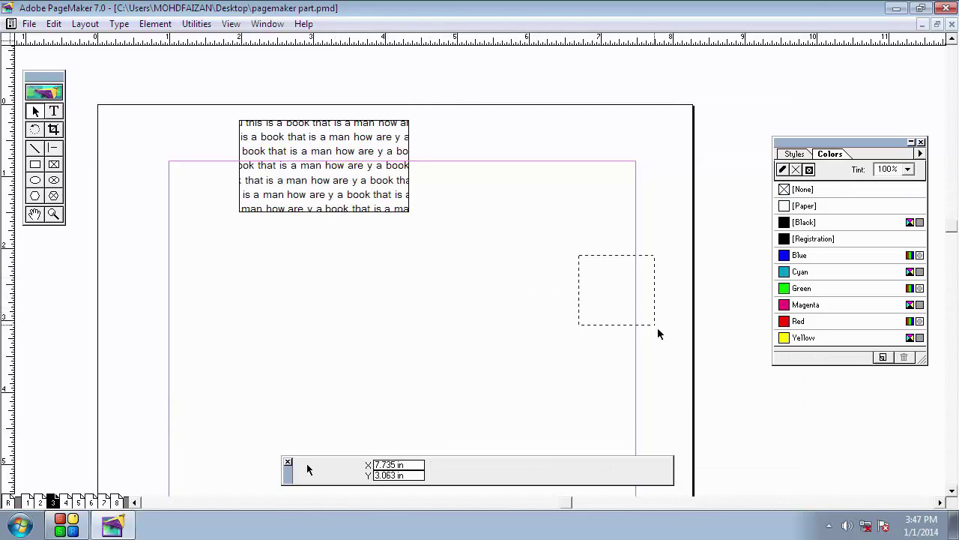
left_click(297, 177)
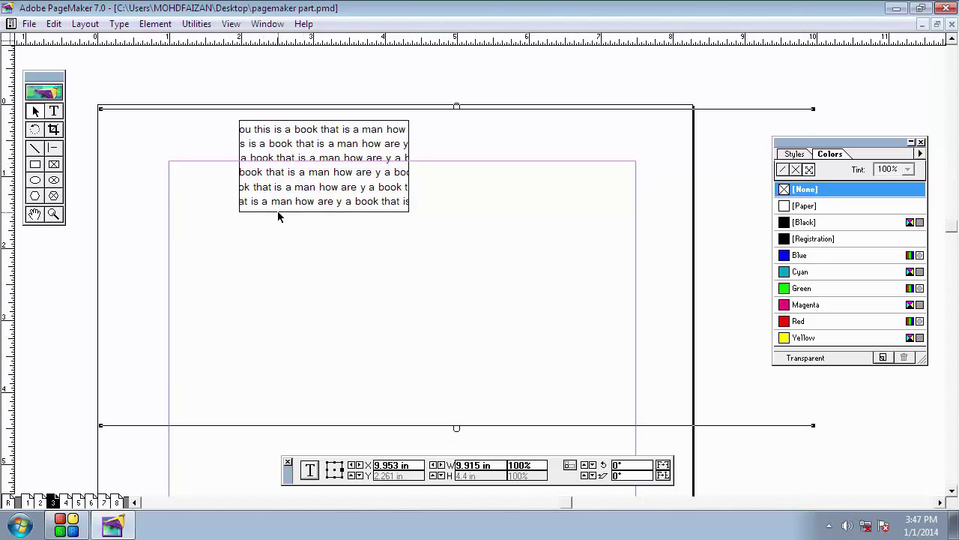
Shift the masked text block inside the rectangle, and move the rectangle to about X 6.6 in over another part of the text
left_click_drag(277, 216, 454, 280)
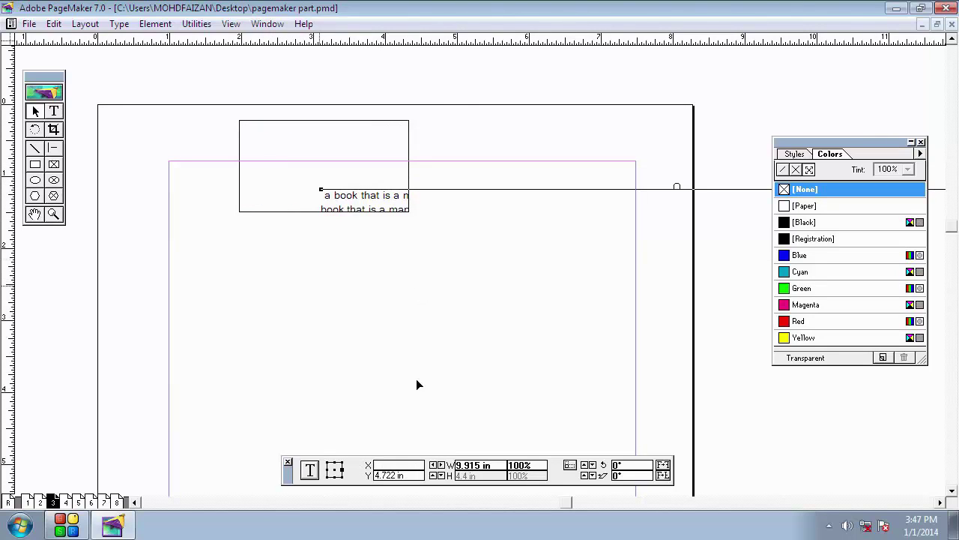
left_click_drag(417, 385, 302, 341)
left_click_drag(279, 220, 151, 290)
left_click_drag(223, 323, 433, 372)
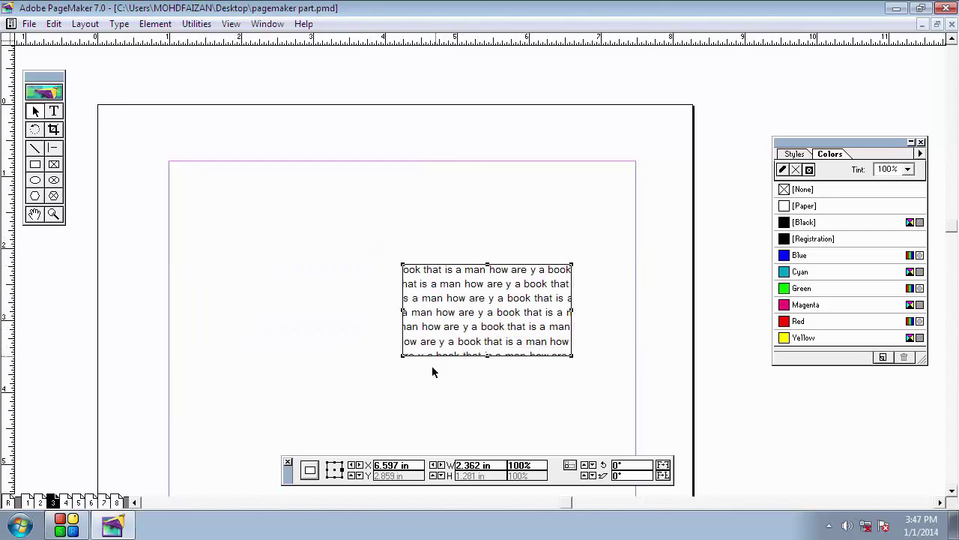
Remove the masking rectangle to show the full text block, and look up the Unmask command
key("ctrl+z")
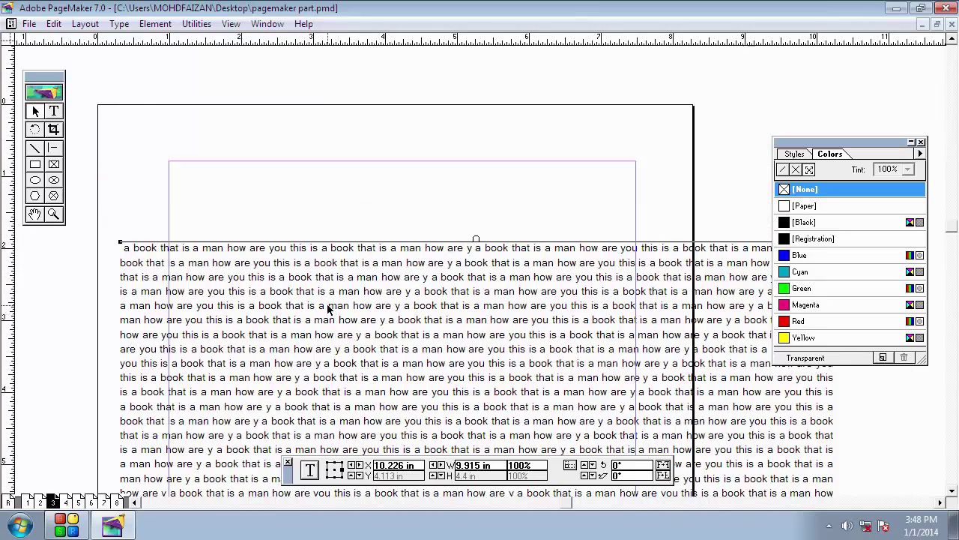
left_click(155, 24)
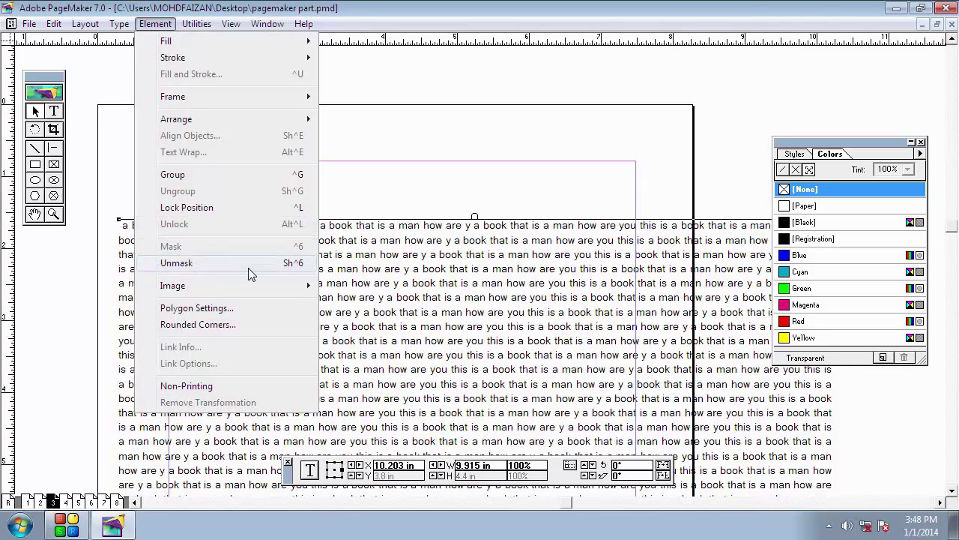
left_click(365, 188)
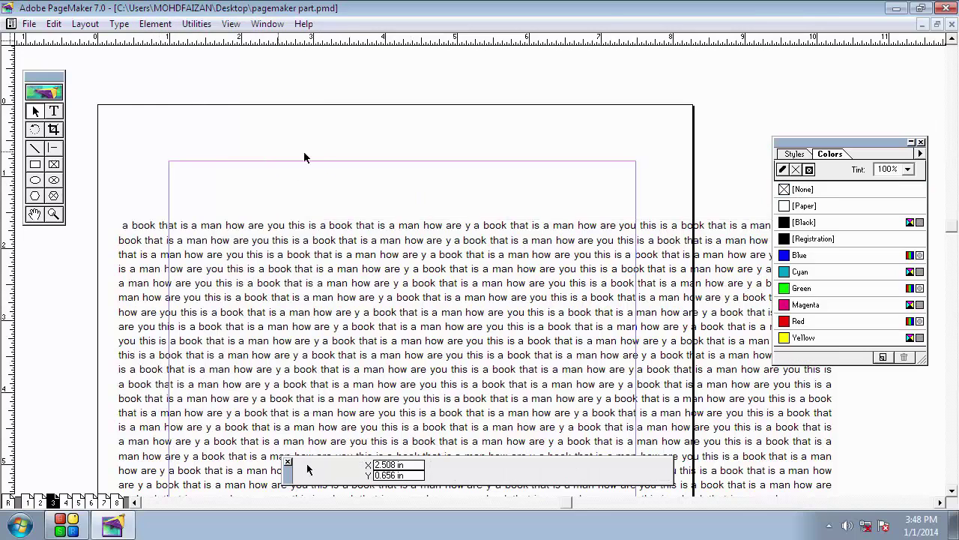
Place the Hydrangeas picture as an independent graphic about 2.59 by 1.82 in across the top margin, including a complete copy in the publication
left_click(29, 24)
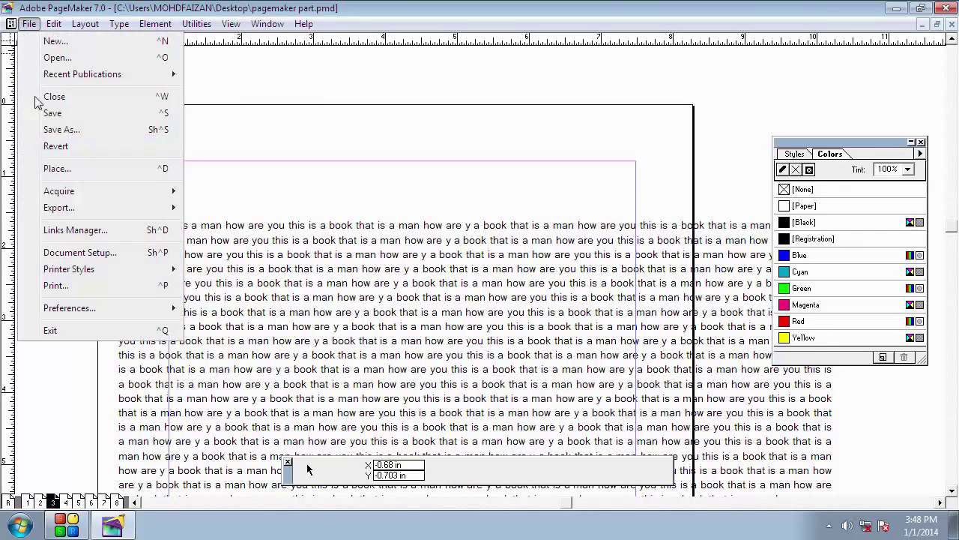
left_click(67, 175)
left_click(225, 161)
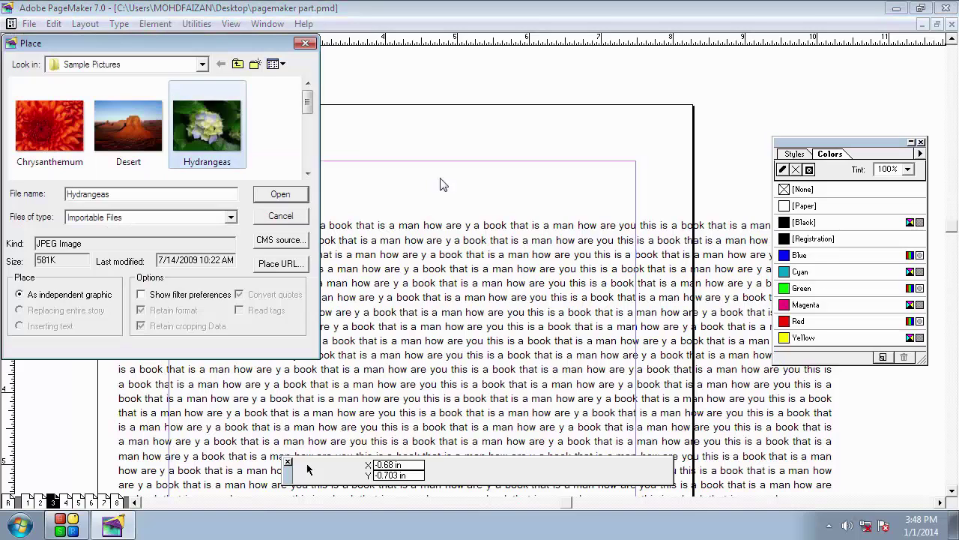
left_click(287, 198)
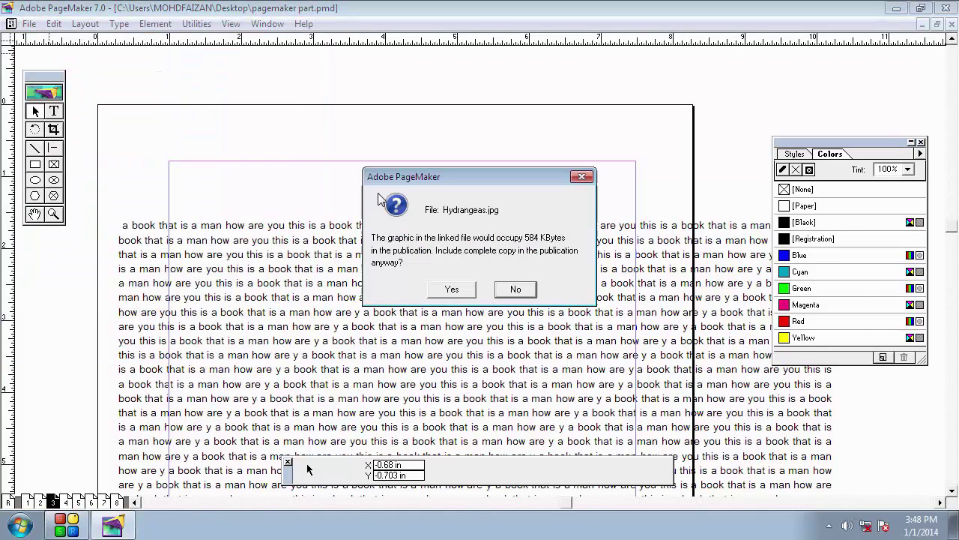
left_click(455, 290)
left_click_drag(433, 97, 618, 225)
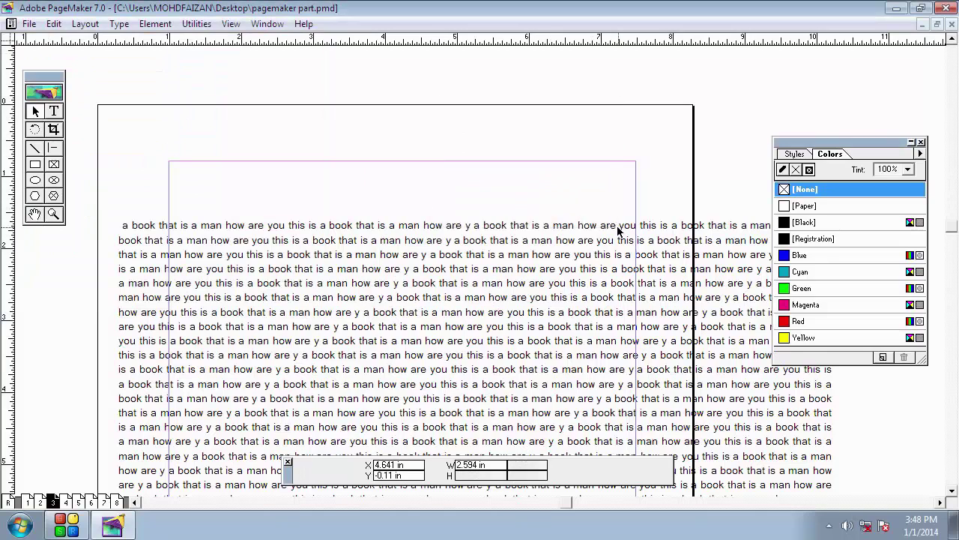
left_click(303, 178)
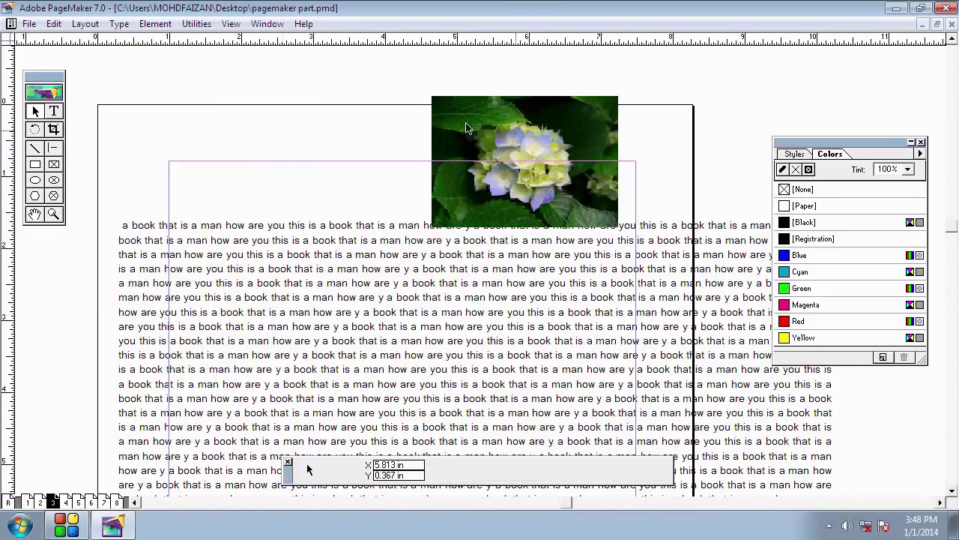
Draw an ellipse about 1.57 by 1.24 in over the flower and mask the Hydrangeas picture with it
left_click(35, 180)
left_click_drag(468, 120, 580, 207)
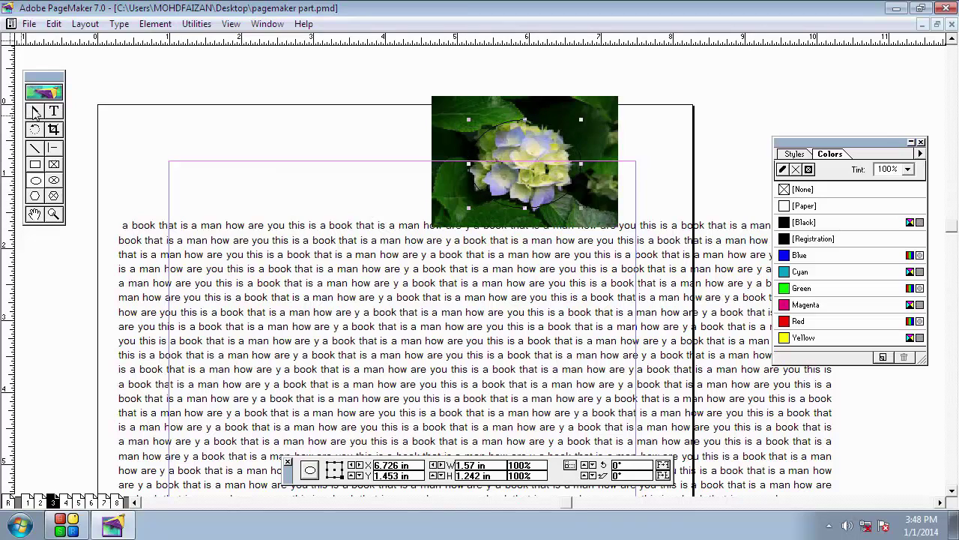
left_click(35, 110)
left_click(498, 136)
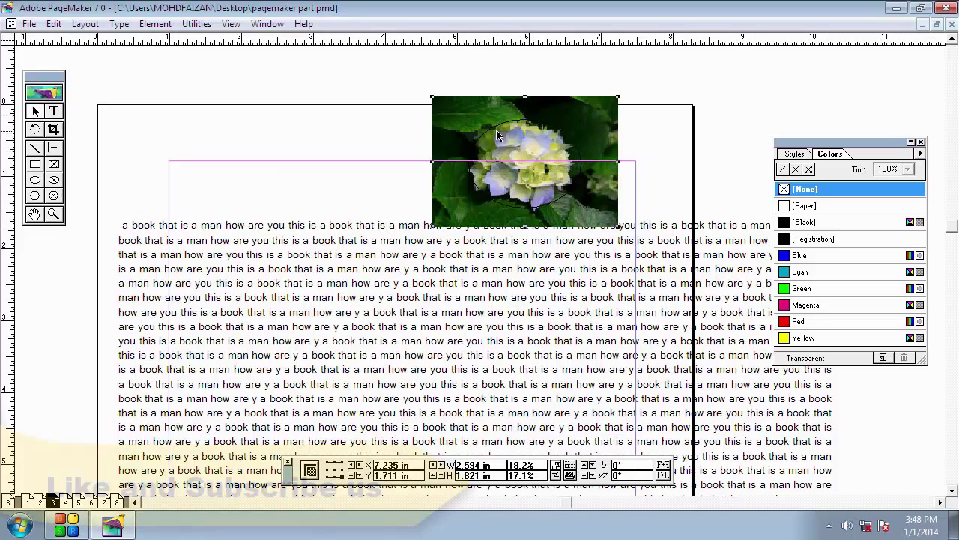
left_click(497, 135)
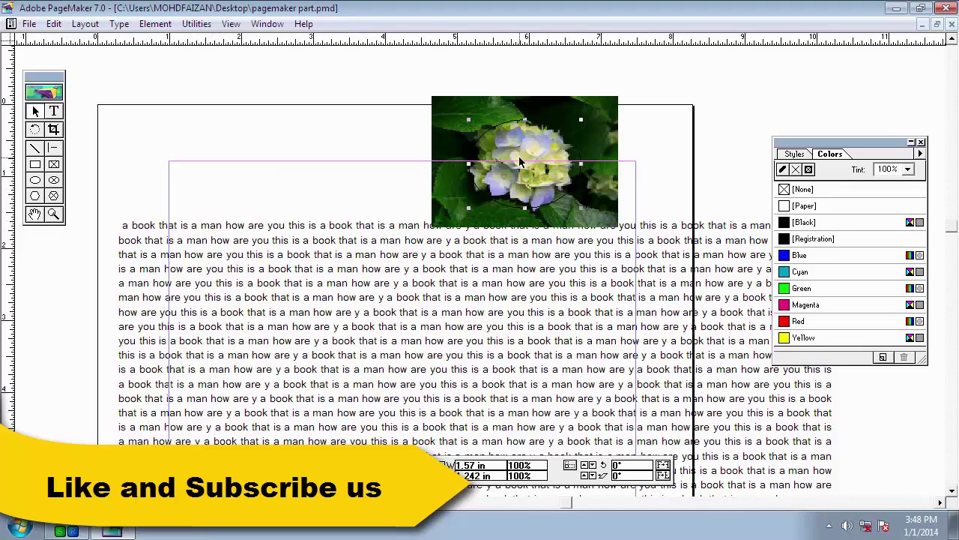
left_click(507, 111, "shift")
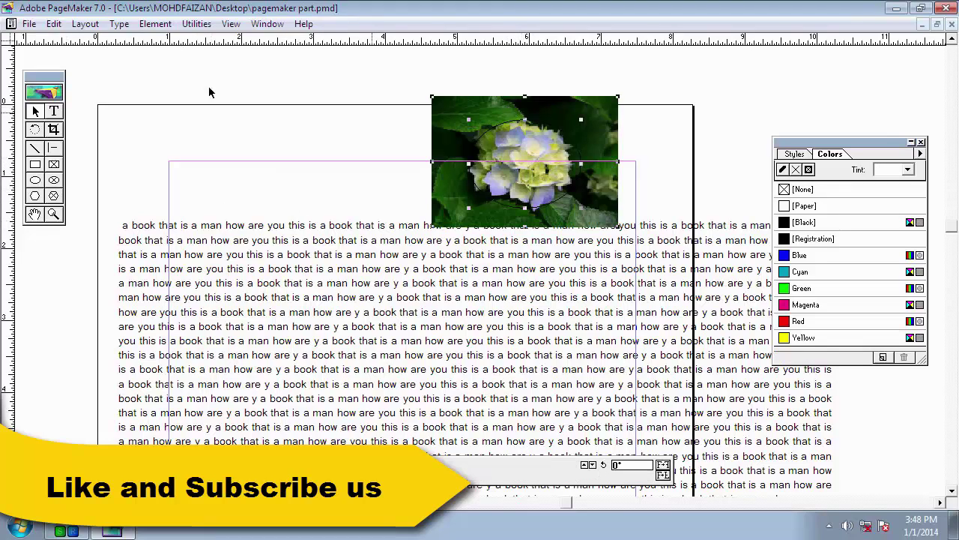
left_click(155, 23)
left_click(172, 246)
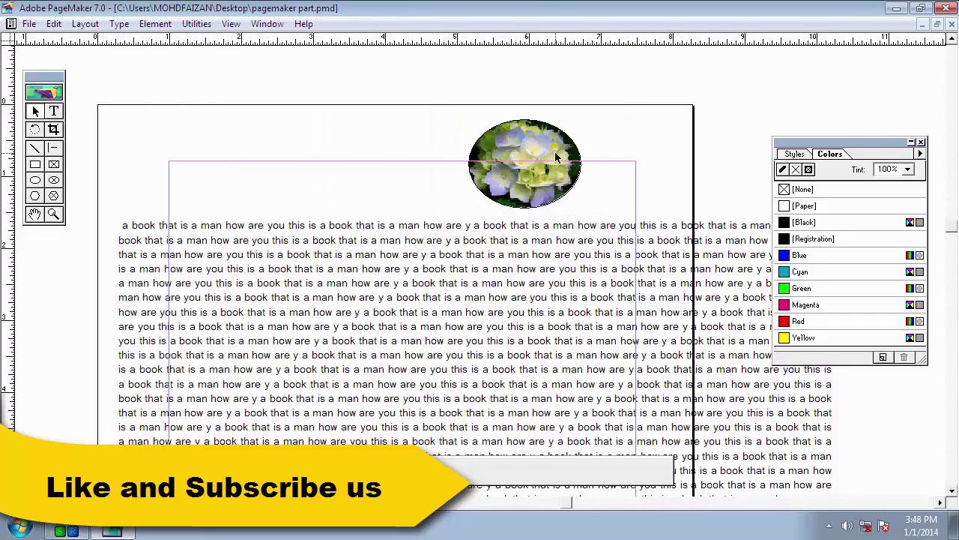
Shift the masked picture sideways inside the ellipse, and move the ellipse to about X 5.6 in over the flower
left_click_drag(554, 151, 590, 155)
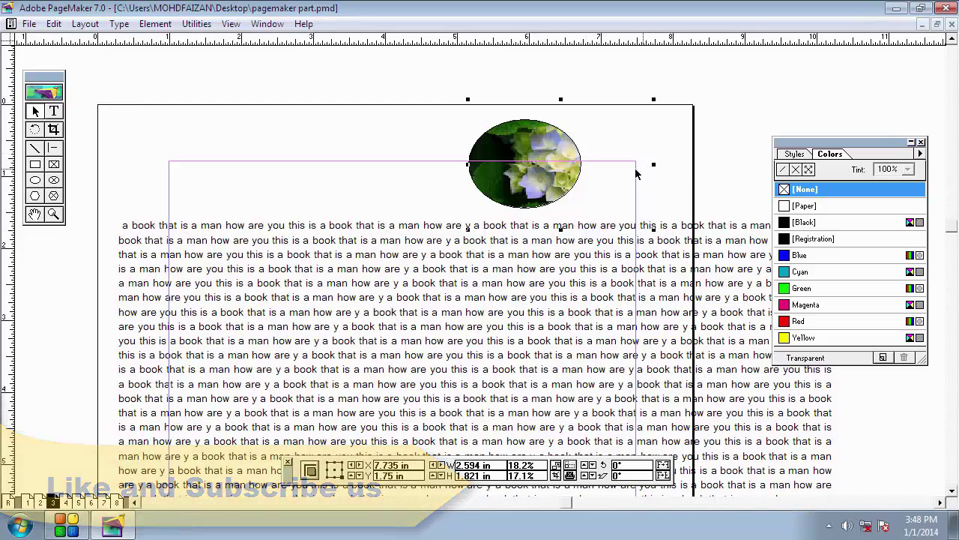
left_click_drag(649, 165, 524, 163)
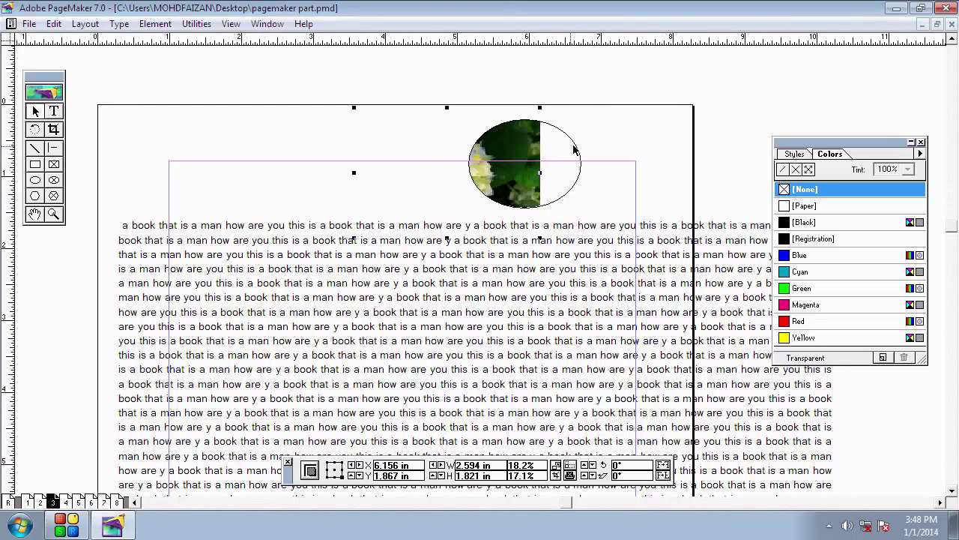
left_click_drag(578, 144, 503, 160)
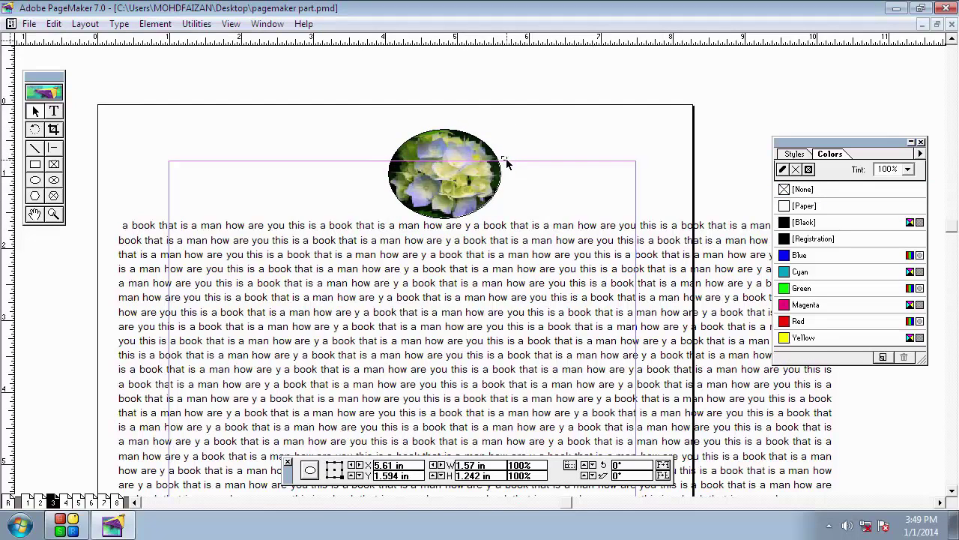
left_click(507, 164)
Group the ellipse with its masked picture and move the group to about X 7.4 in, Y 1.5 in
left_click_drag(623, 62, 252, 293)
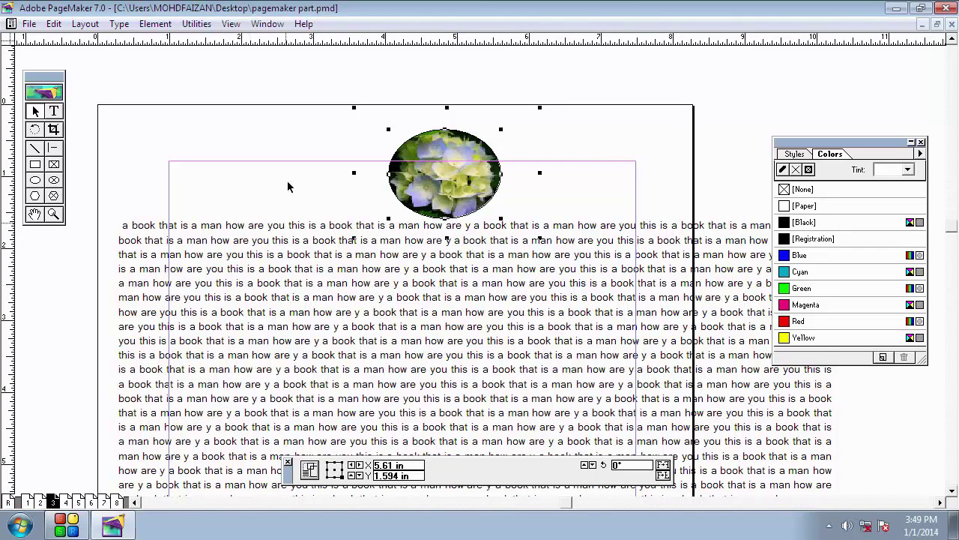
left_click(393, 235)
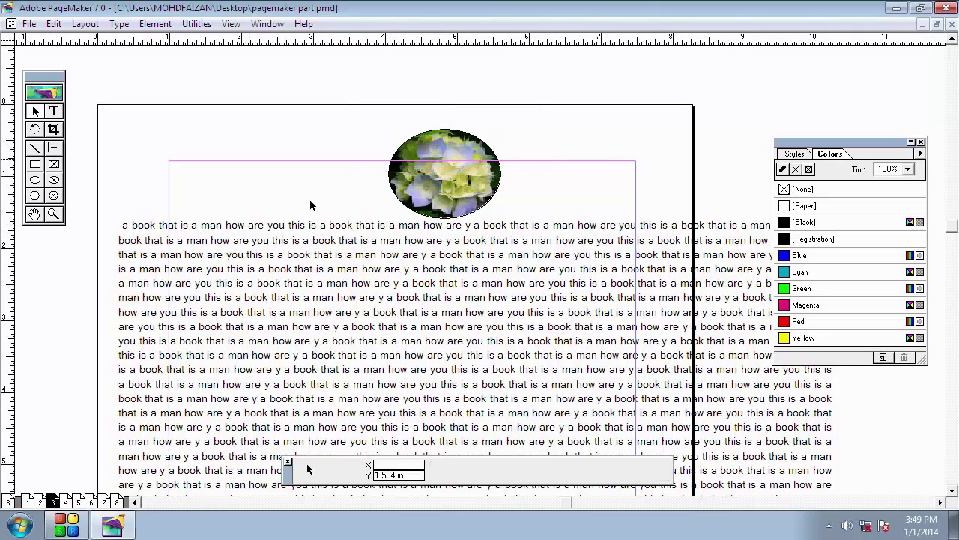
left_click_drag(424, 186, 549, 178)
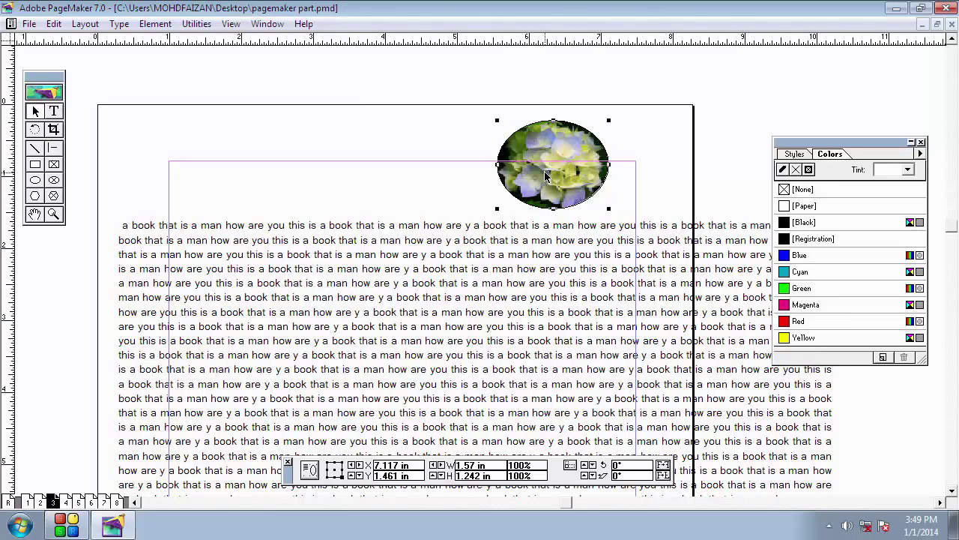
left_click_drag(545, 174, 567, 177)
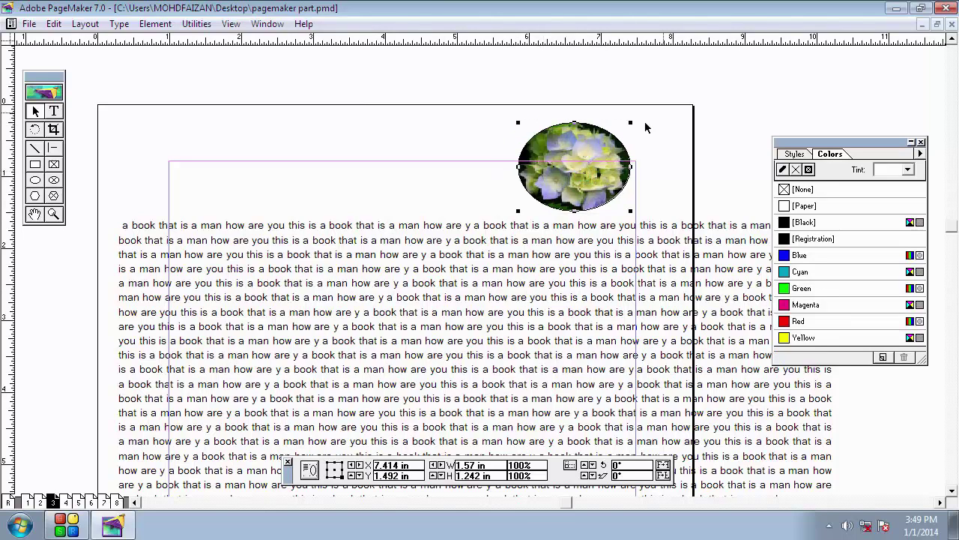
Enlarge the grouped masked picture to about 3.23 by 2.18 in, move it over the body text, and delete it
left_click_drag(629, 124, 750, 55)
left_click_drag(697, 128, 604, 292)
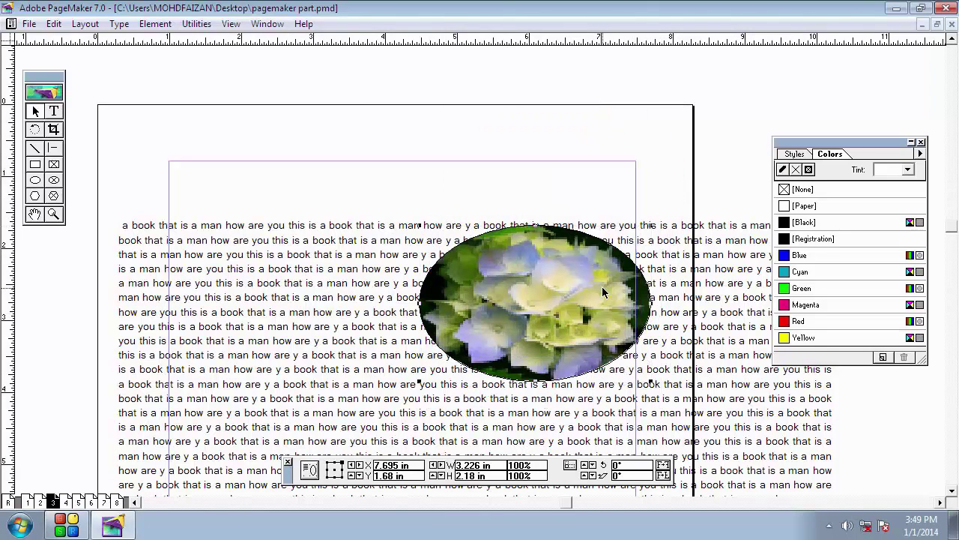
key("Delete")
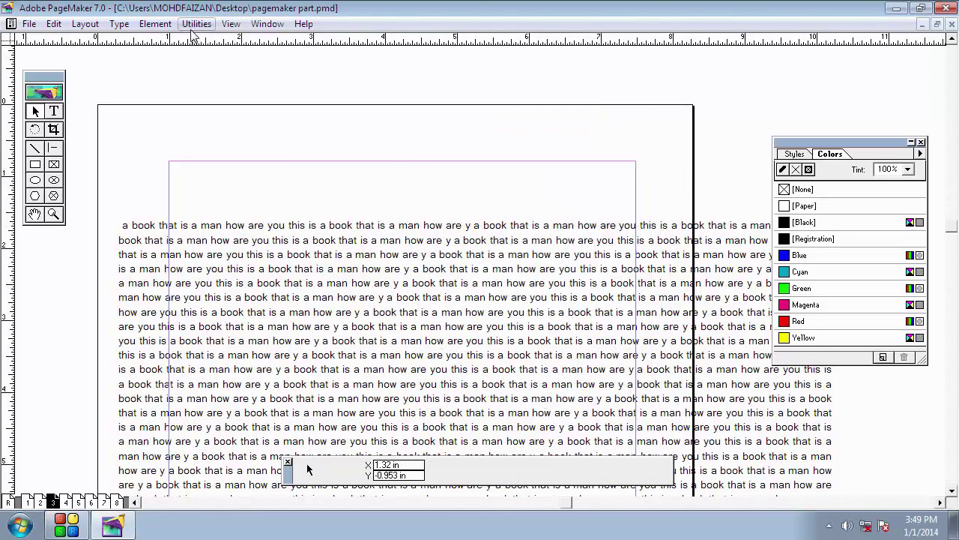
left_click(155, 23)
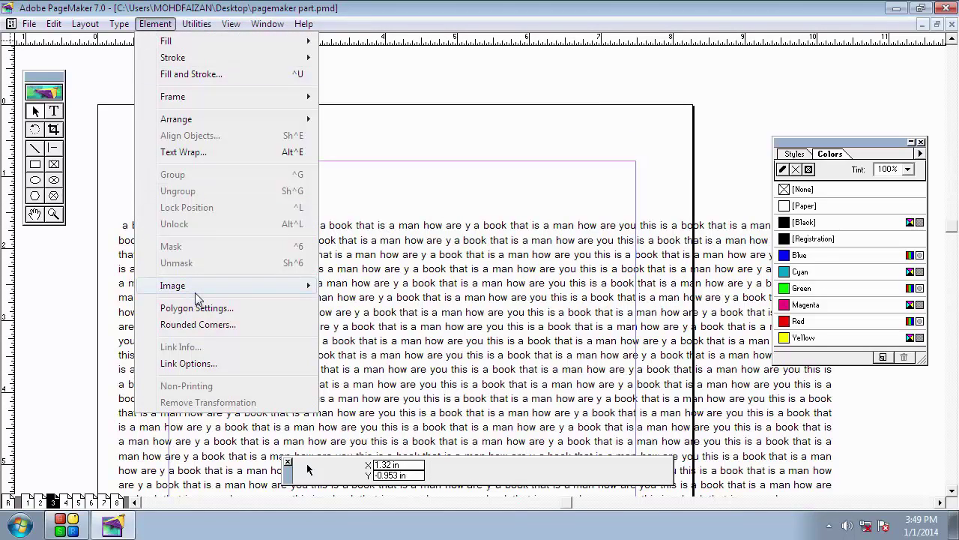
mouse_move(199, 296)
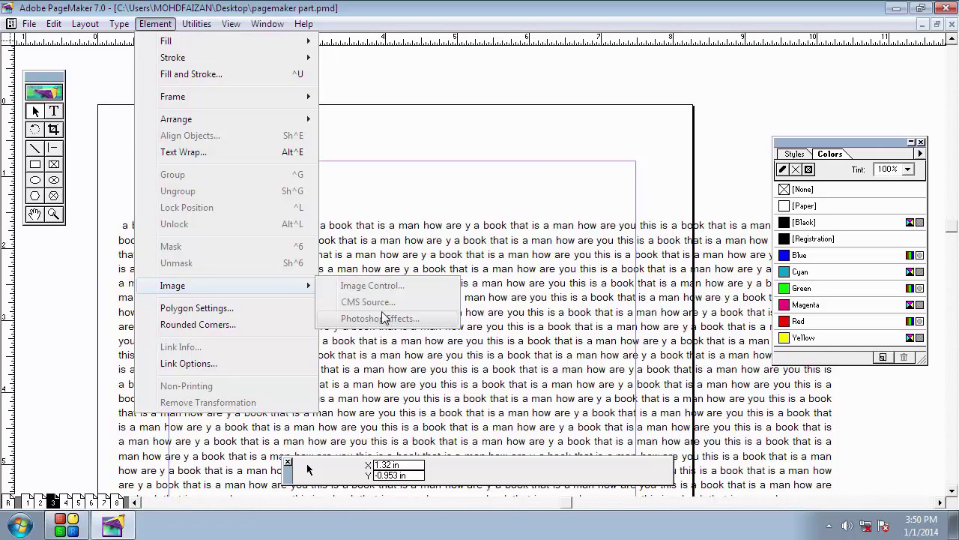
left_click(28, 23)
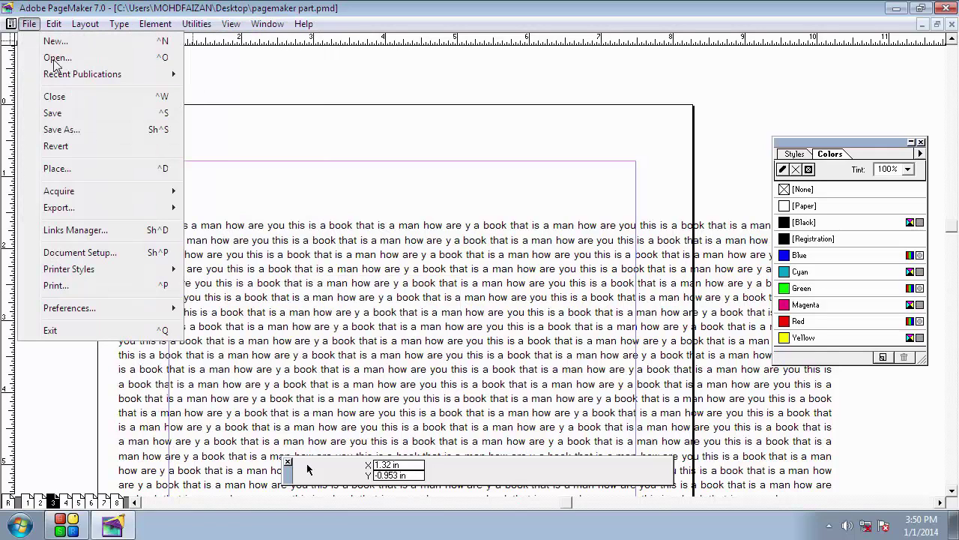
left_click(341, 120)
left_click(156, 23)
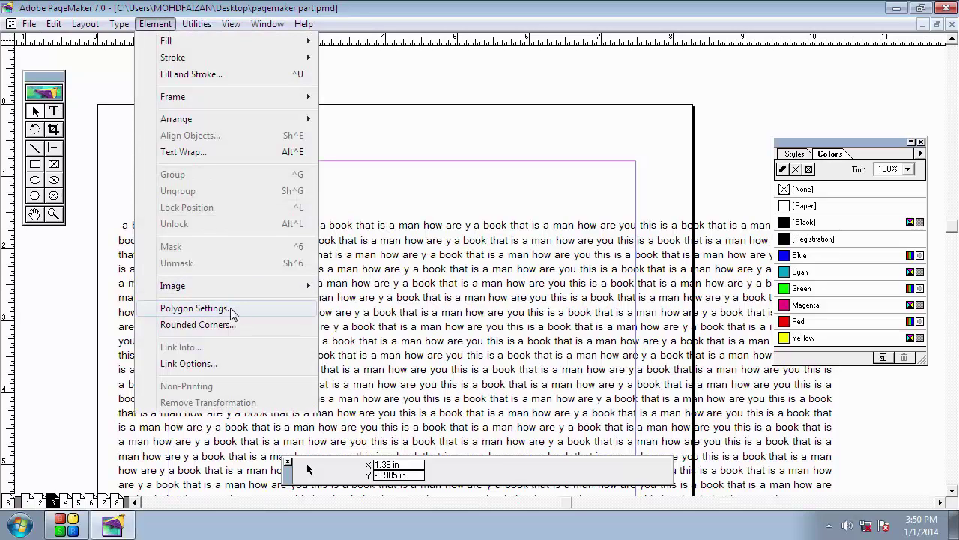
left_click(361, 180)
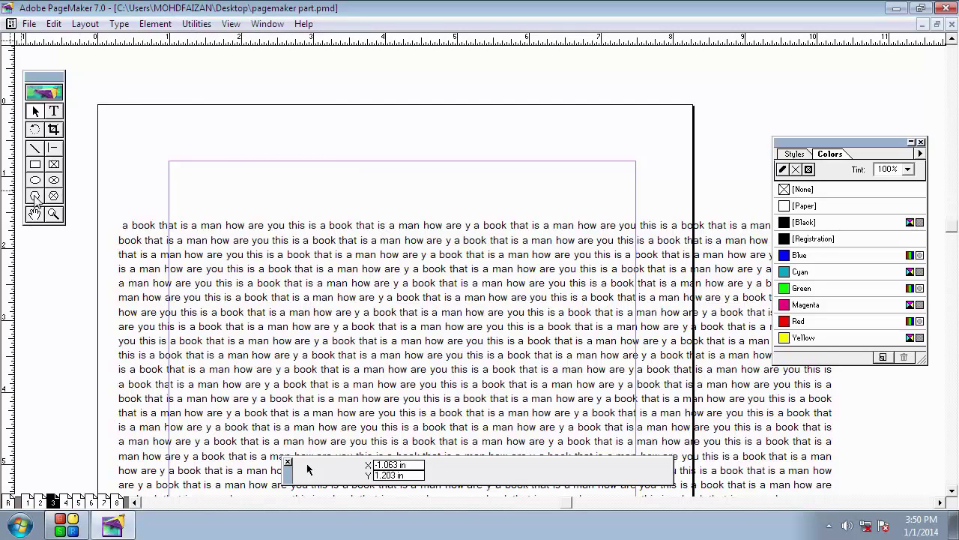
Choose the Polygon tool and set the polygon's number of sides to 3
left_click(35, 197)
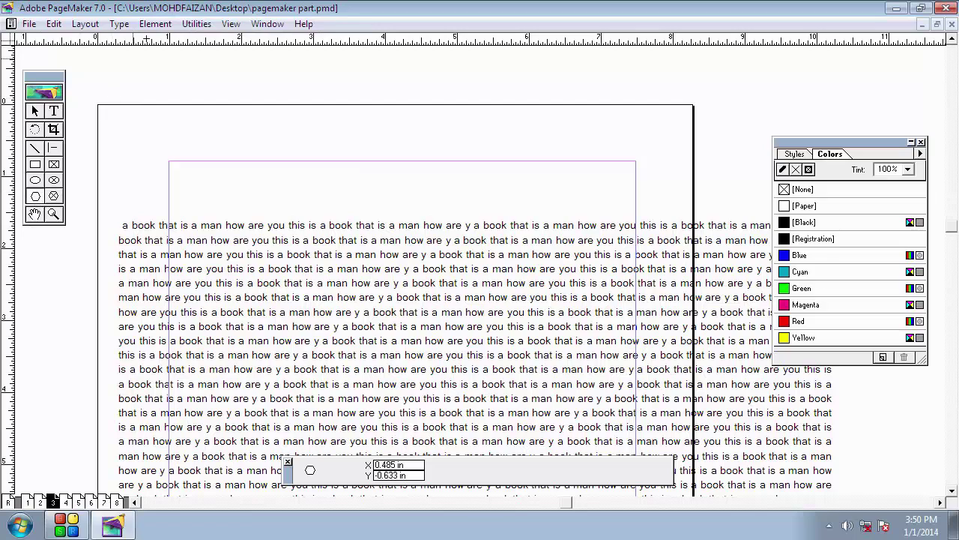
left_click(155, 23)
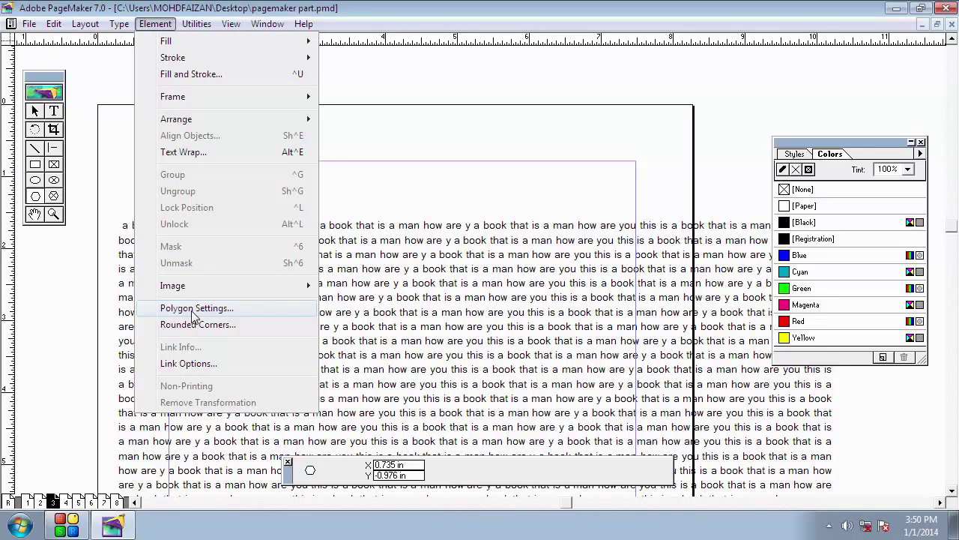
left_click(194, 309)
left_click_drag(494, 180, 492, 99)
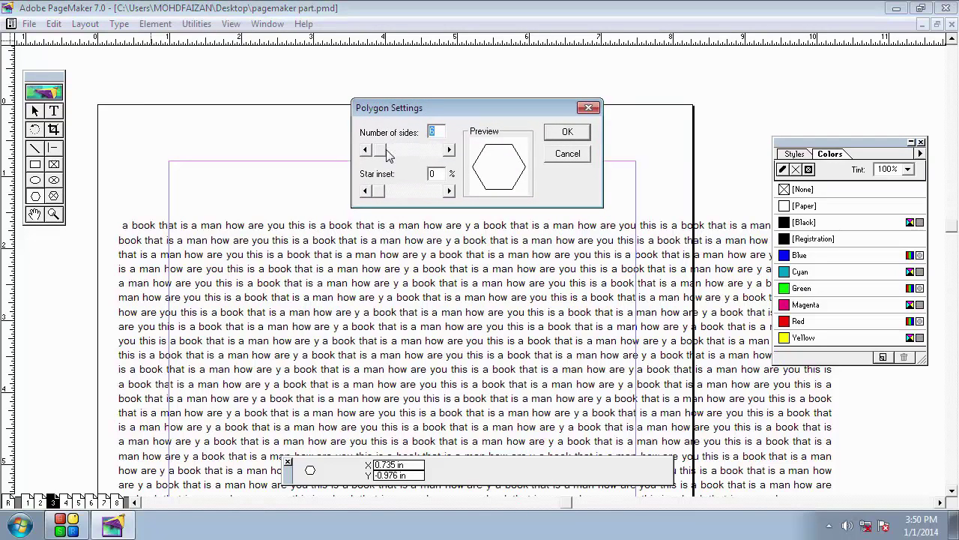
left_click_drag(383, 152, 380, 154)
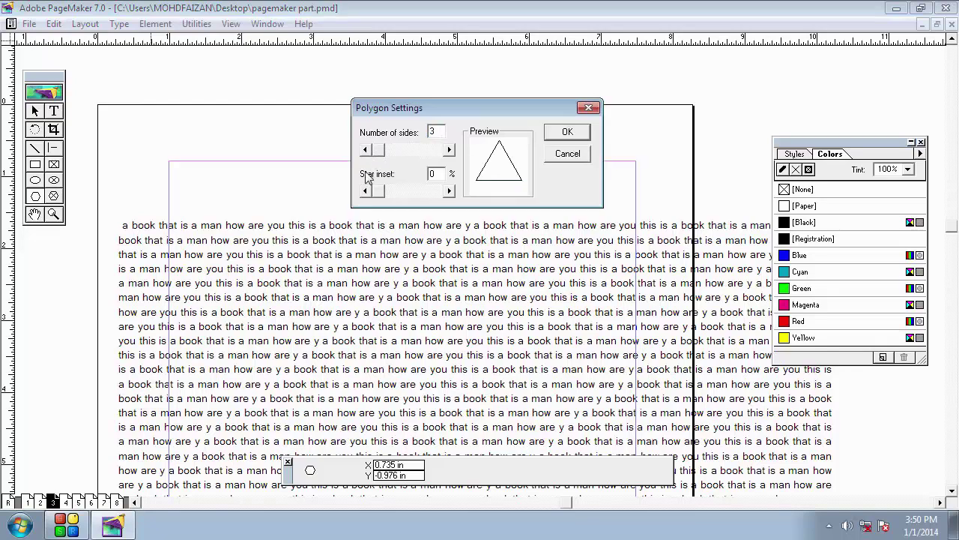
mouse_move(378, 154)
left_mouse_down()
mouse_move(449, 152)
mouse_move(374, 154)
left_mouse_up()
left_click(567, 132)
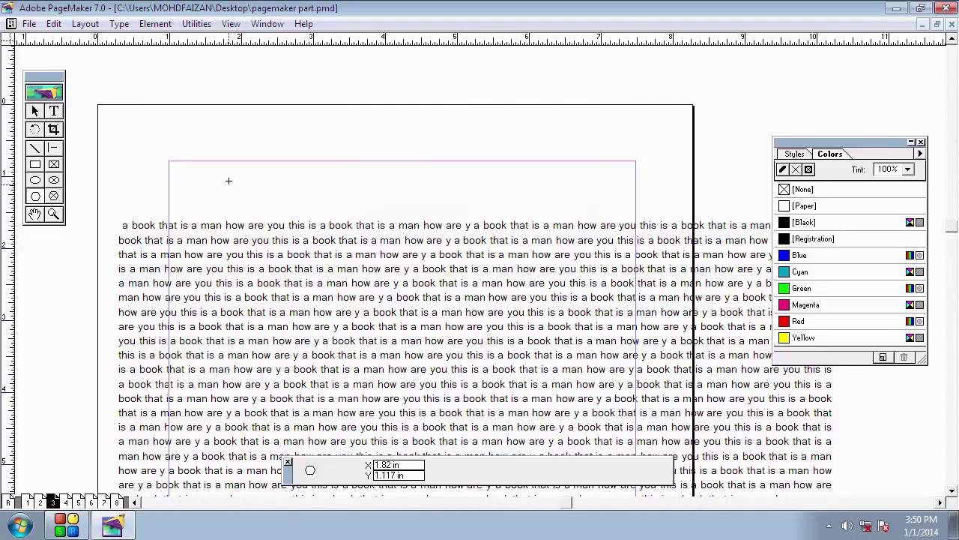
Draw four triangles of different sizes in a row above the body text, the widest about 2.63 by 1.31 in
left_click_drag(261, 126, 451, 220)
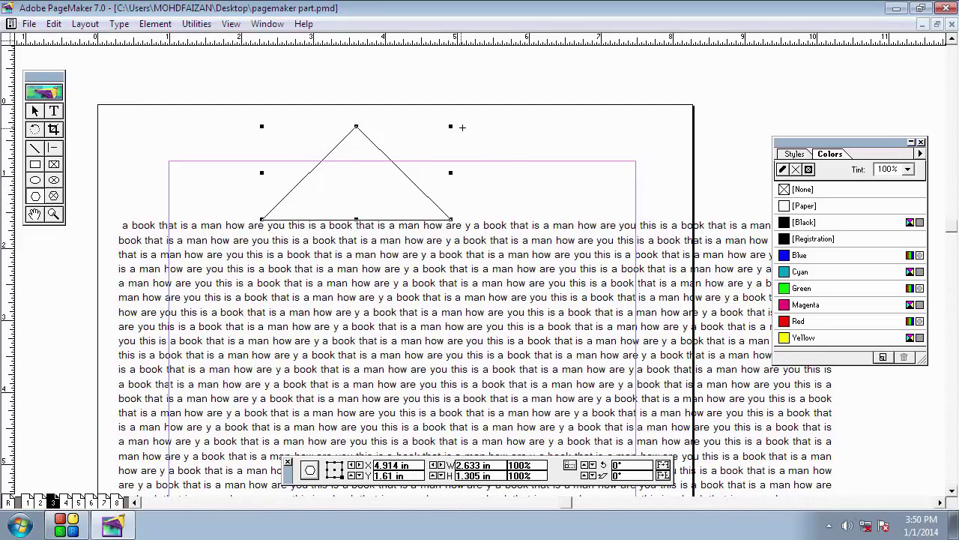
left_click_drag(462, 128, 596, 223)
left_click_drag(622, 138, 689, 200)
left_click(35, 196)
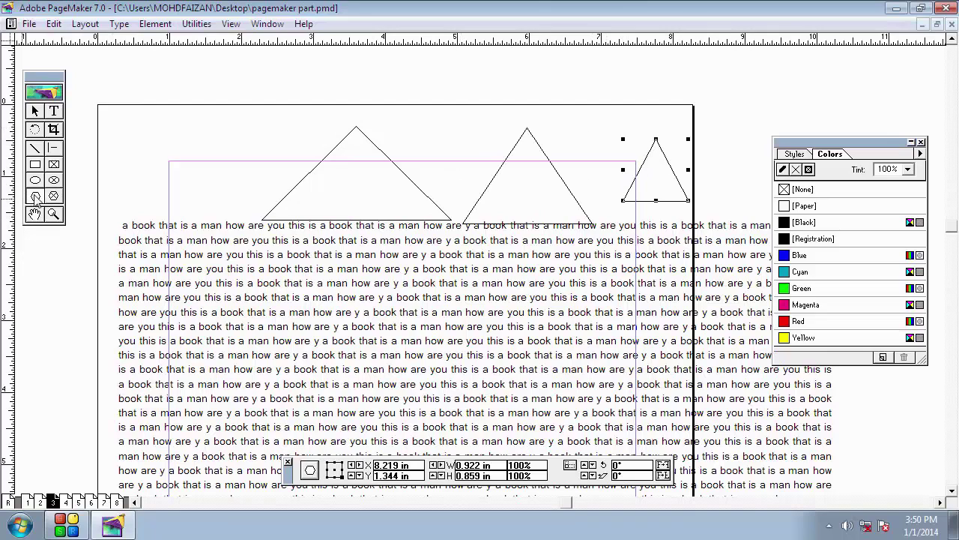
left_click_drag(165, 123, 259, 201)
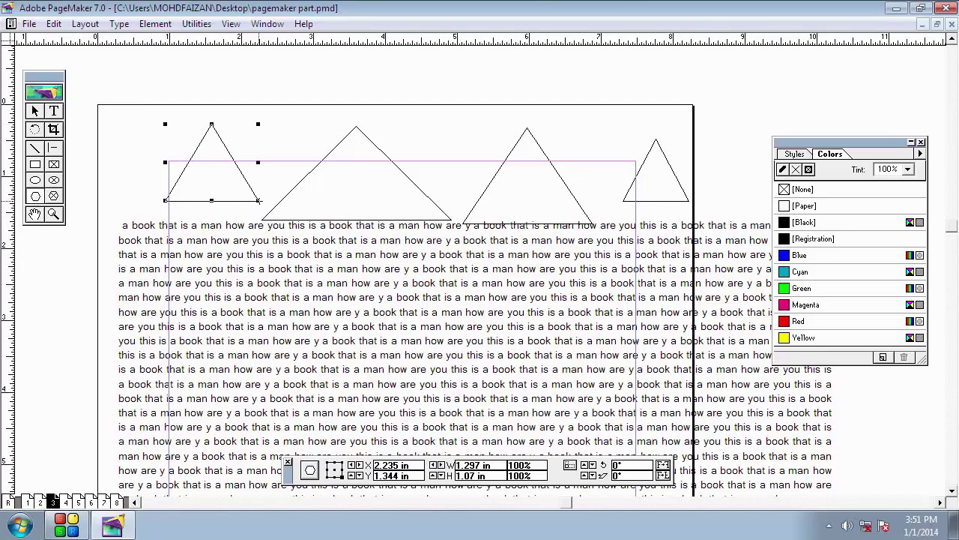
Change the leftmost triangle's polygon settings to 72 sides and a 42% star inset
left_click(196, 24)
mouse_move(157, 26)
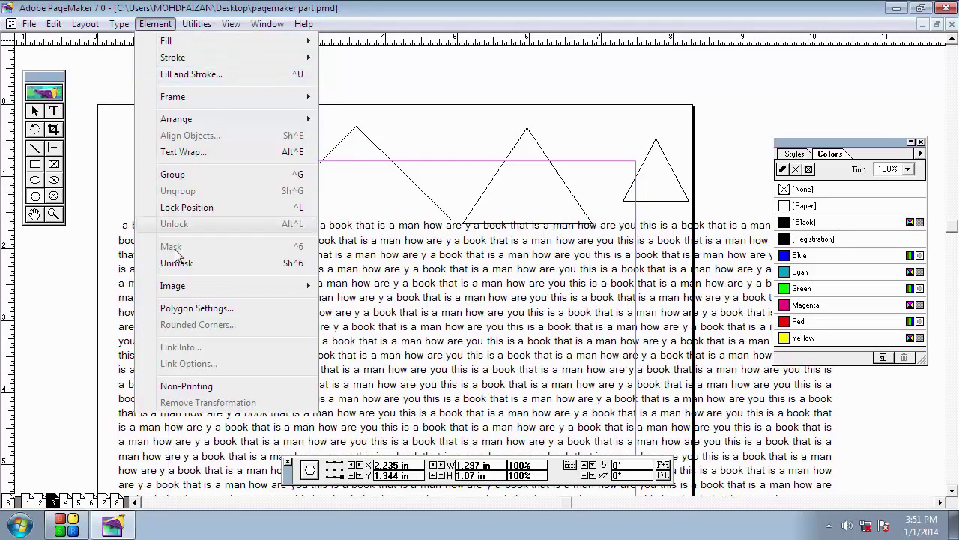
left_click(192, 310)
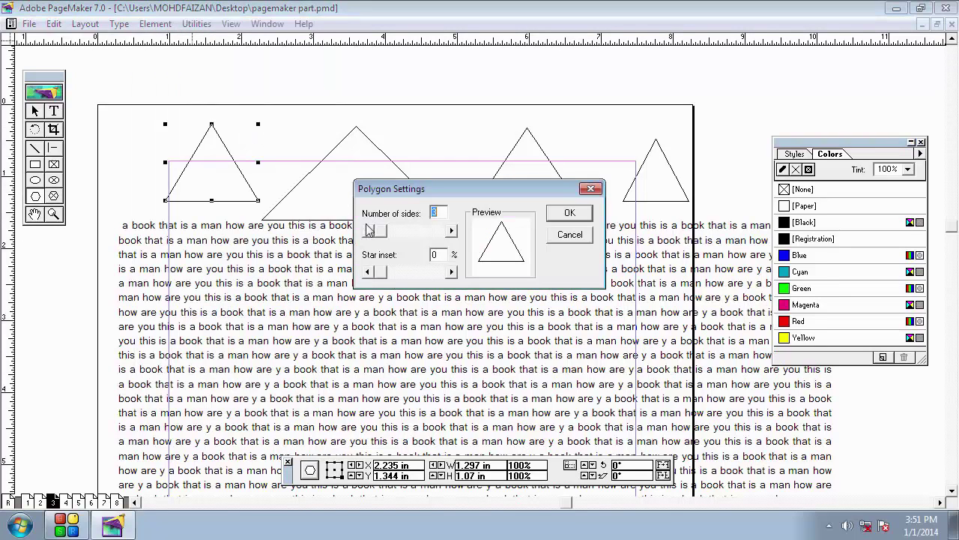
left_click(388, 234)
mouse_move(388, 235)
left_mouse_down()
mouse_move(407, 236)
mouse_move(397, 238)
left_mouse_up()
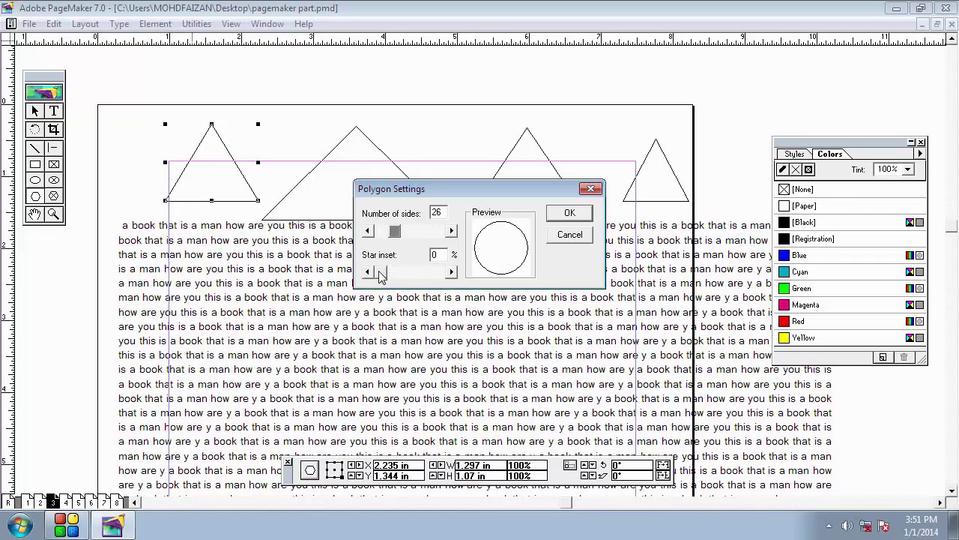
left_click_drag(381, 276, 403, 281)
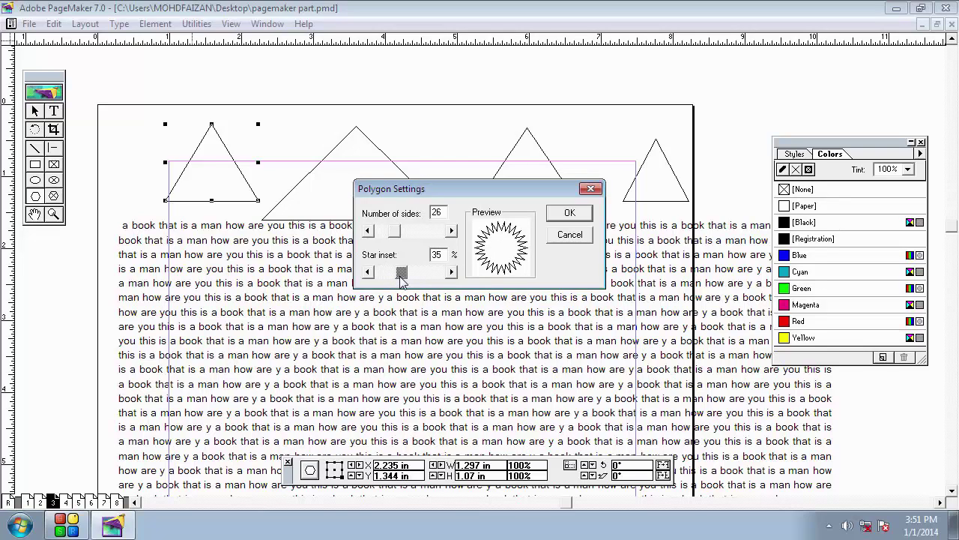
left_click_drag(400, 276, 402, 277)
left_click_drag(395, 232, 409, 275)
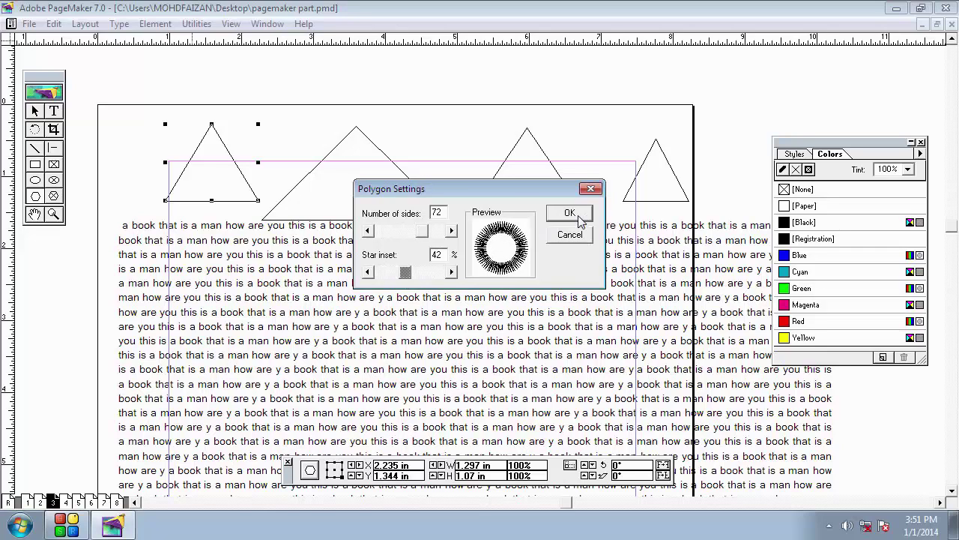
left_click(574, 214)
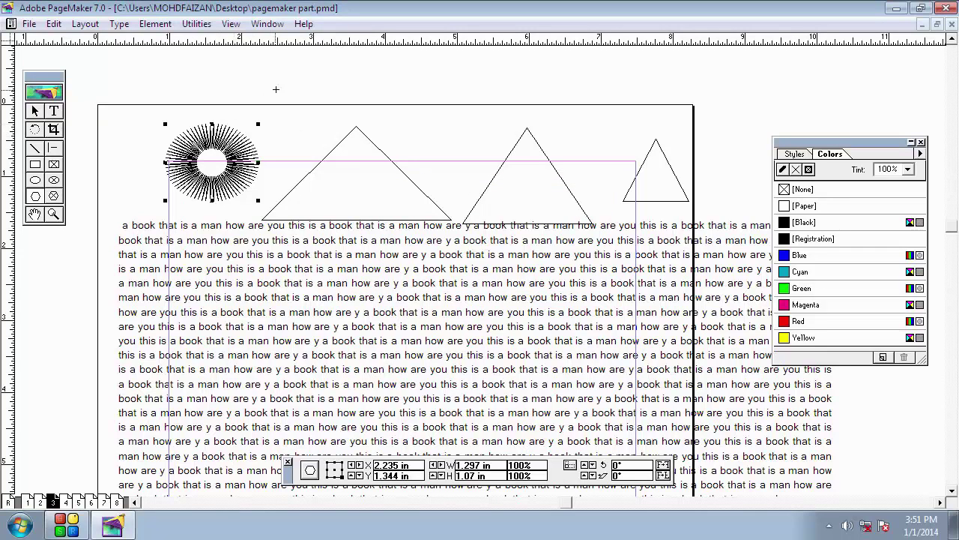
Draw a triangle about 3.18 by 2.25 in over the row and a small one beside the starburst, and delete the small one
left_click_drag(275, 89, 504, 251)
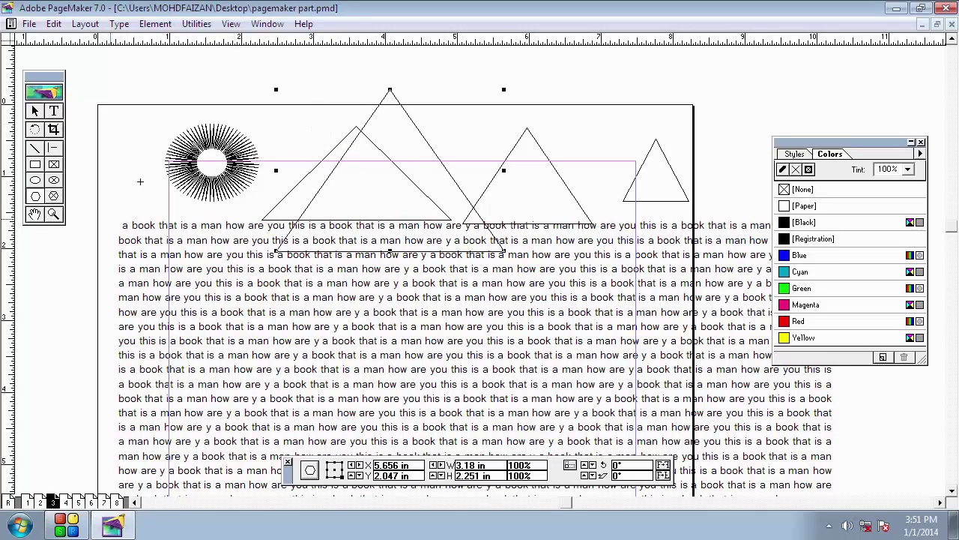
mouse_move(166, 158)
left_mouse_down()
mouse_move(146, 113)
mouse_move(100, 129)
mouse_move(109, 124)
left_mouse_up()
left_click(35, 111)
left_click_drag(158, 160, 152, 173)
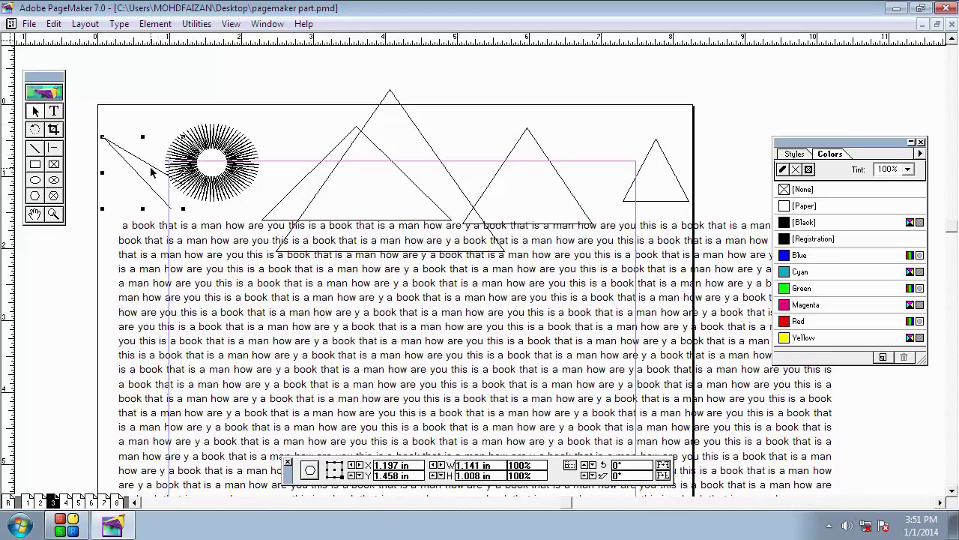
key("Delete")
Enlarge the starburst to about 6.22 by 4.26 in and shift the body text block slightly right and down
left_click(174, 171)
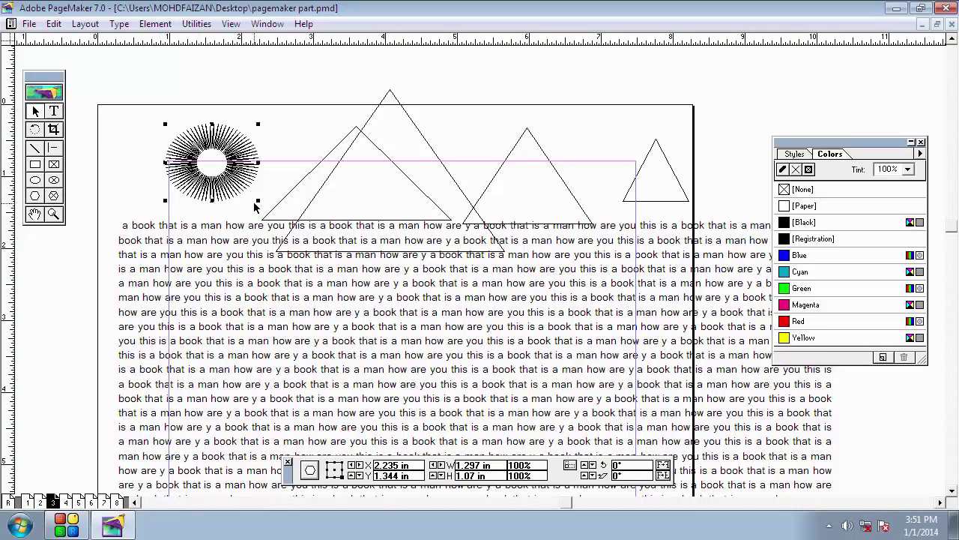
left_click_drag(257, 202, 598, 417)
left_click(589, 342)
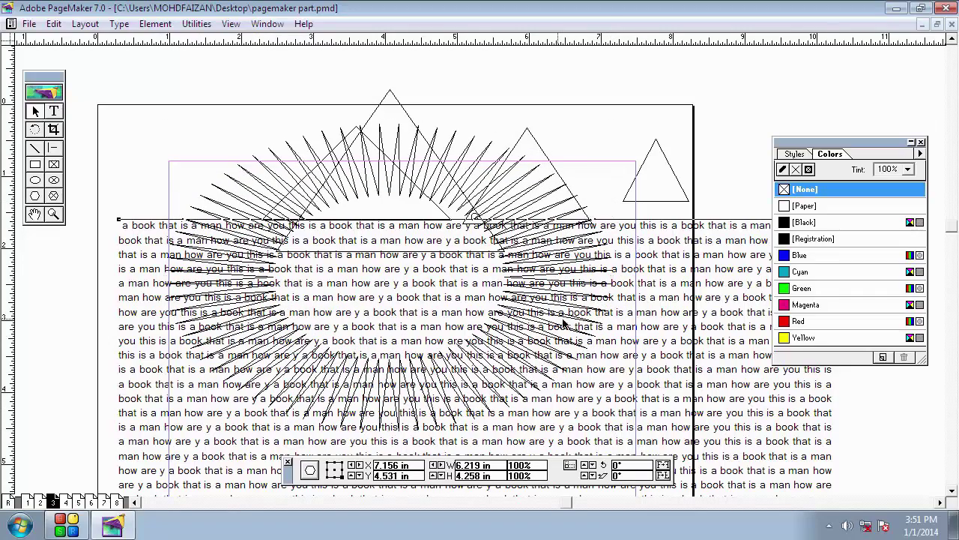
left_click_drag(590, 342, 622, 362)
Color the enlarged starburst Blue and move it to about X 5.77 in, Y 4.42 in
left_click(523, 213)
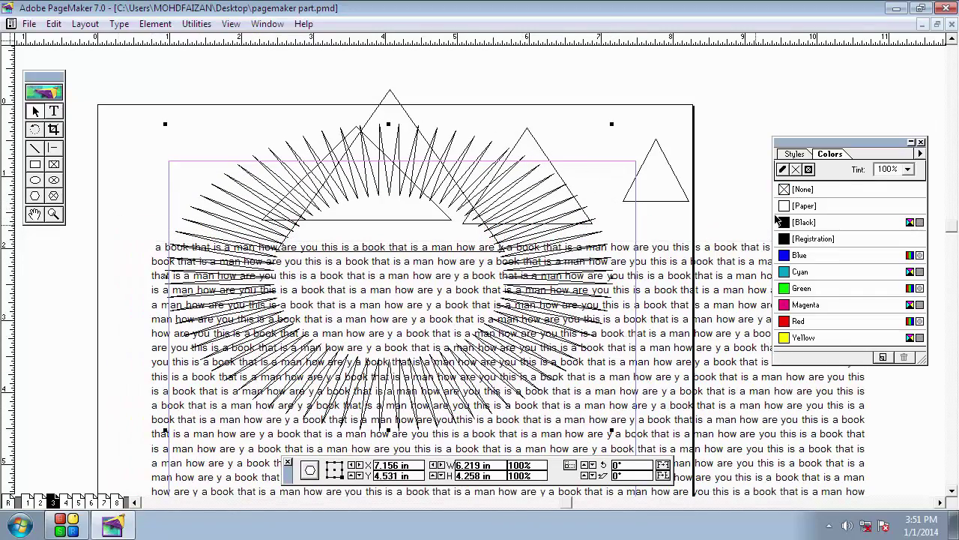
left_click(796, 255)
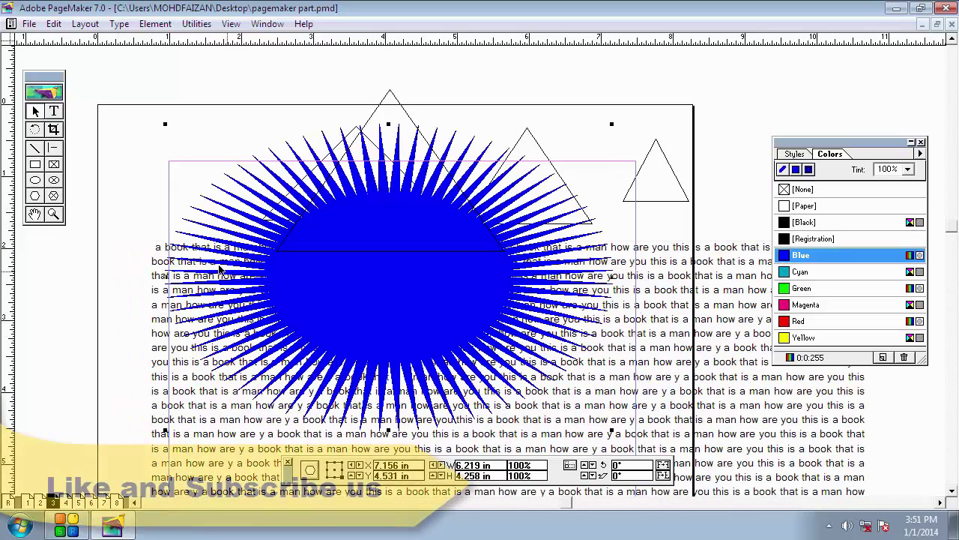
left_click_drag(380, 267, 285, 261)
Delete all four remaining triangles, moving the blue starburst right and down to reach the last one
left_click(400, 116)
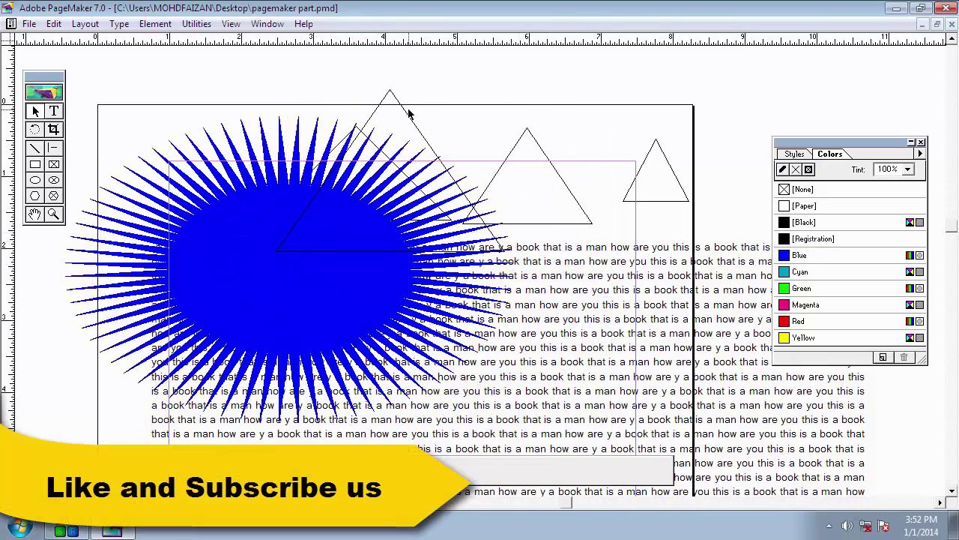
key("Delete")
left_click(507, 158)
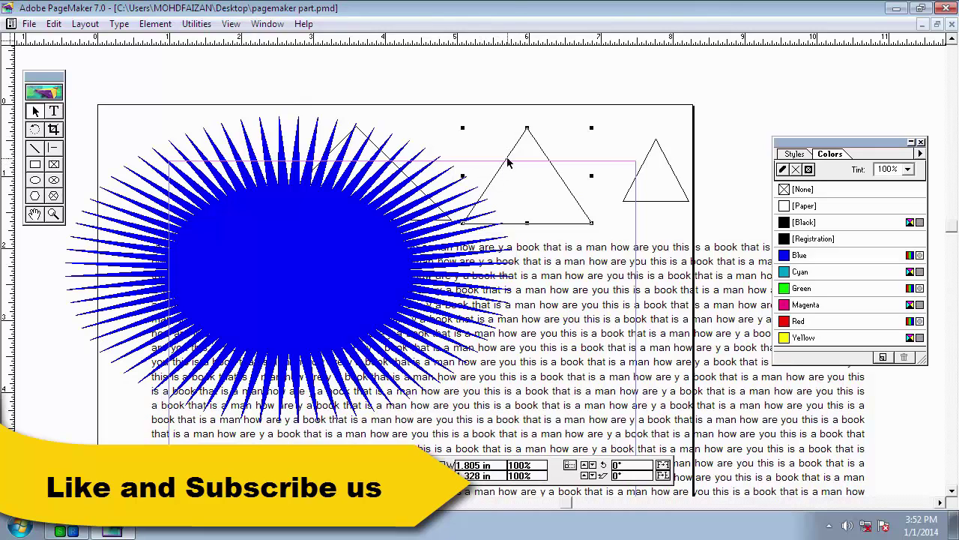
key("Delete")
left_click(642, 174)
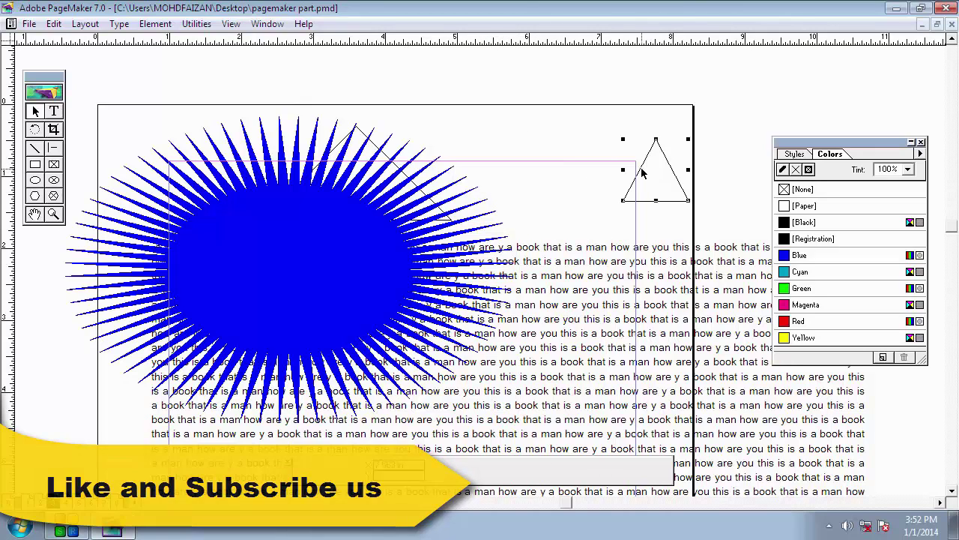
key("Delete")
left_click(436, 192)
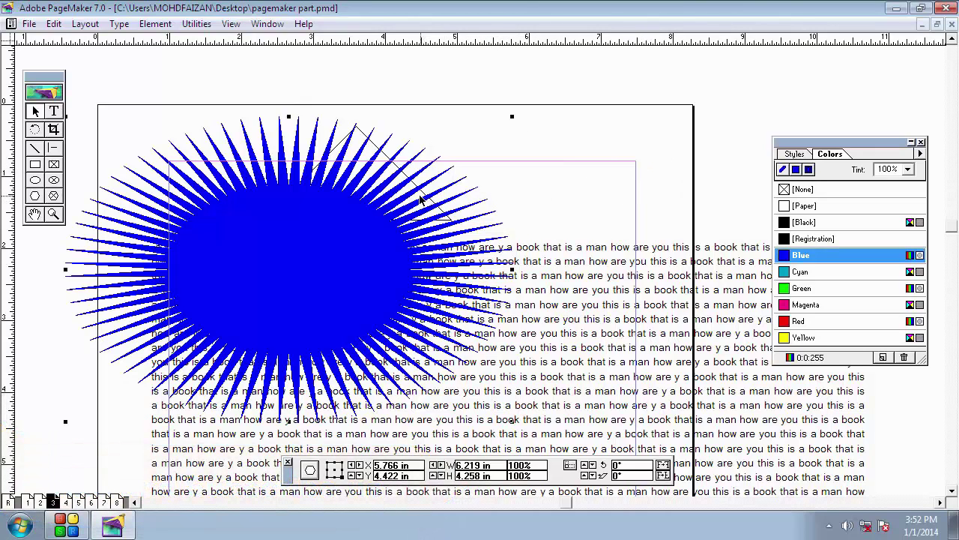
left_click_drag(429, 197, 426, 174)
left_click(393, 161)
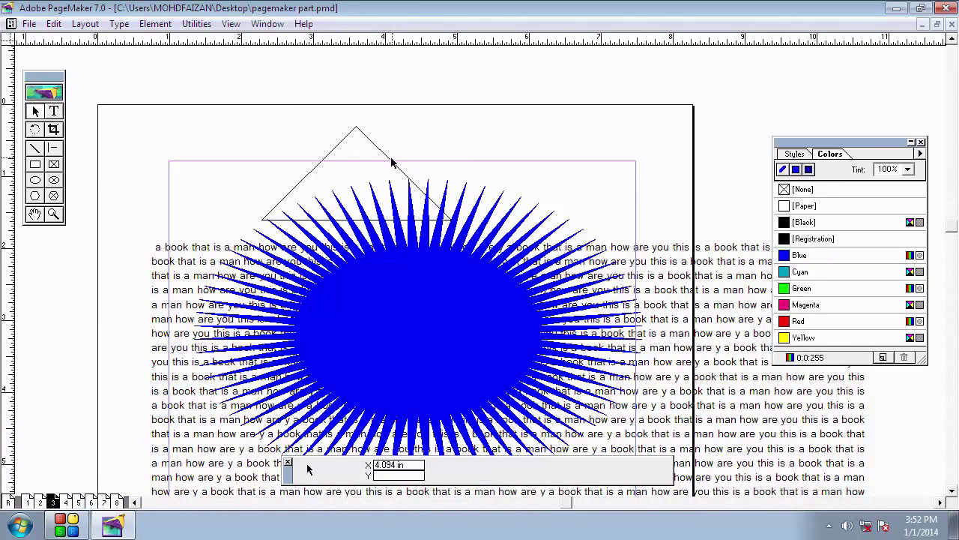
key("Delete")
Shrink the blue starburst to about 1.01 by 0.76 in and place it just above the start of the body text
left_click_drag(439, 310, 437, 199)
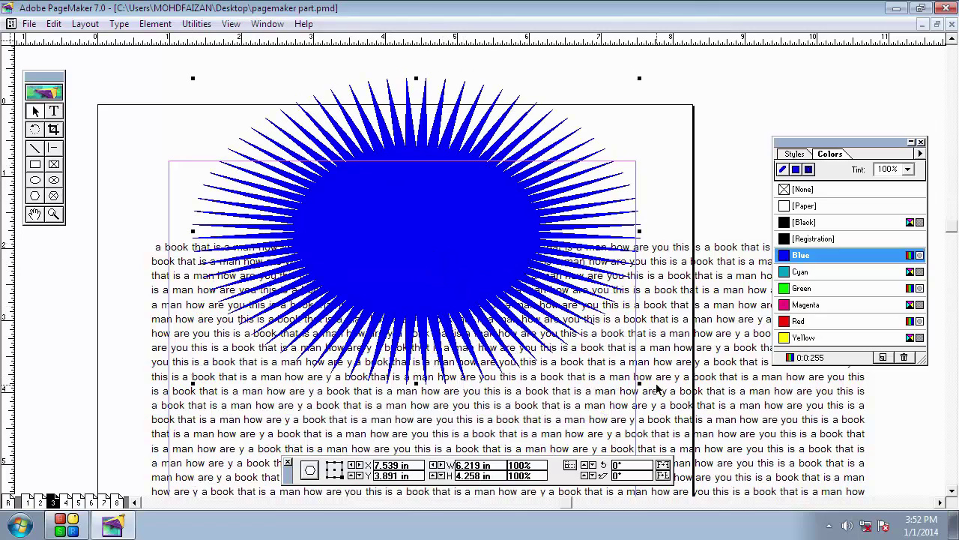
left_click_drag(641, 388, 360, 210)
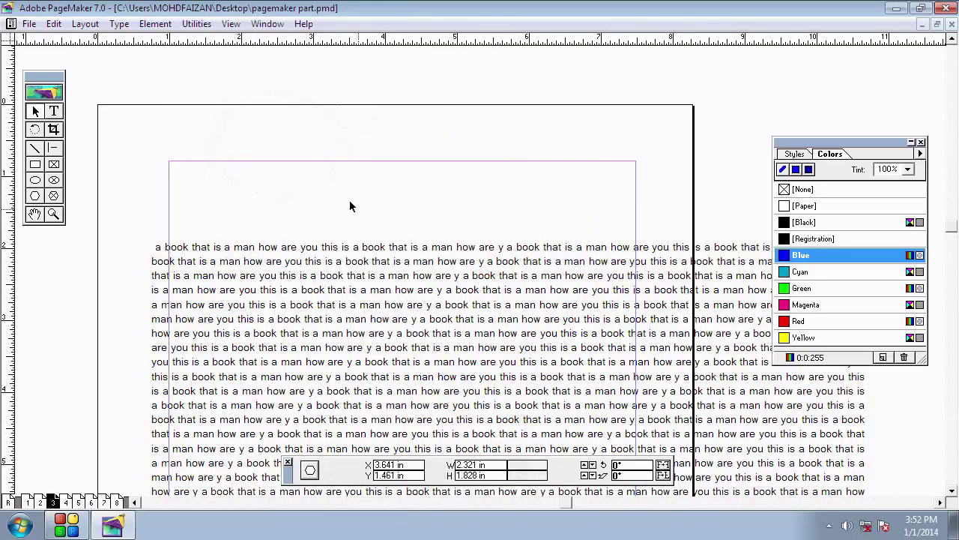
left_click_drag(233, 227, 224, 209)
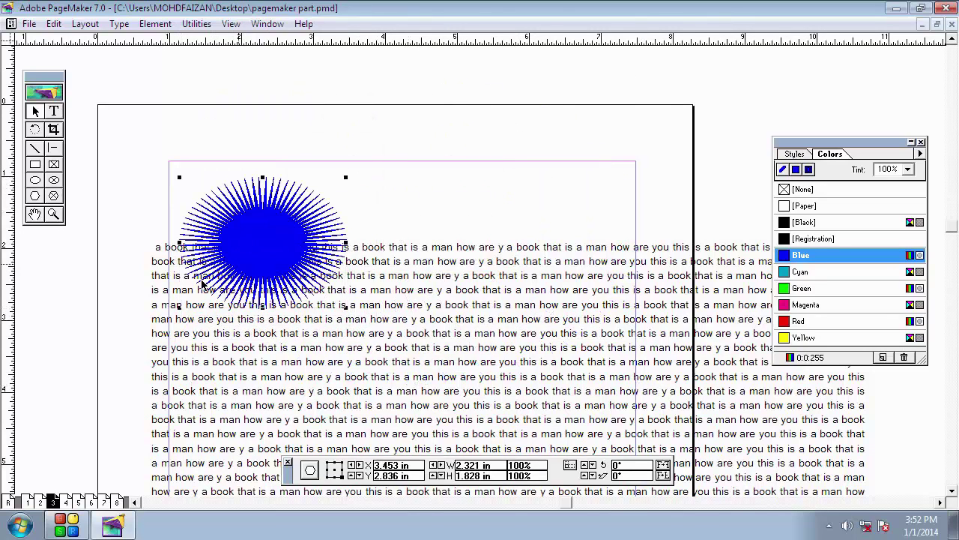
left_click_drag(345, 308, 253, 229)
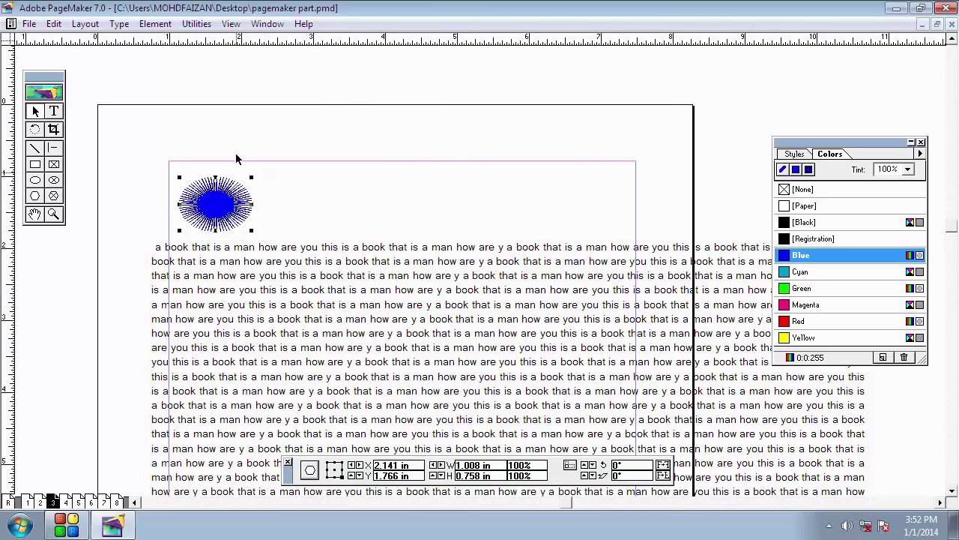
left_click(238, 139)
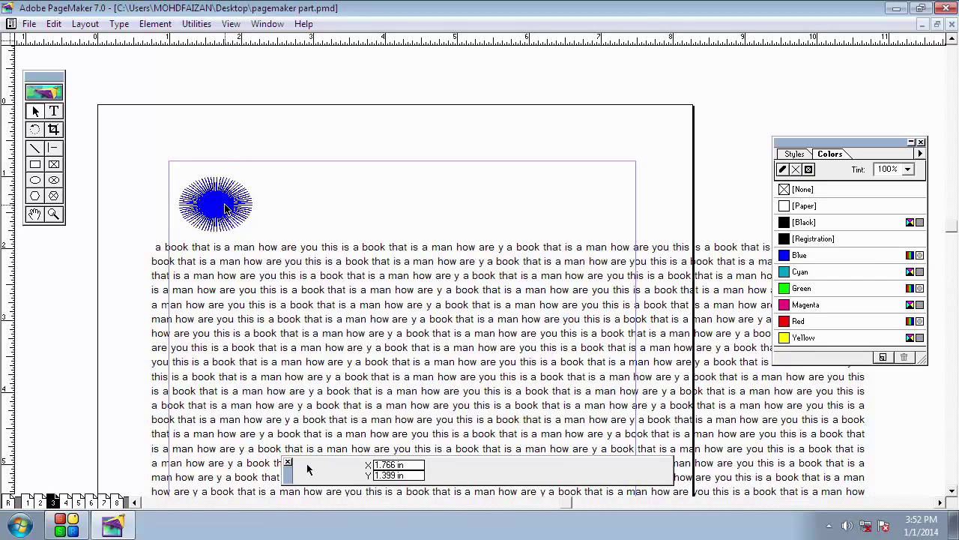
left_click(226, 207)
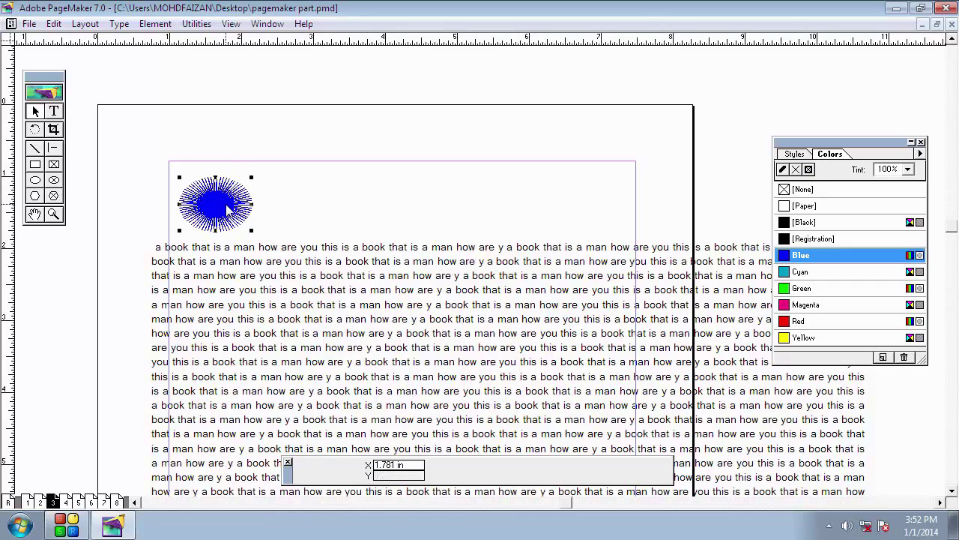
right_click(227, 208)
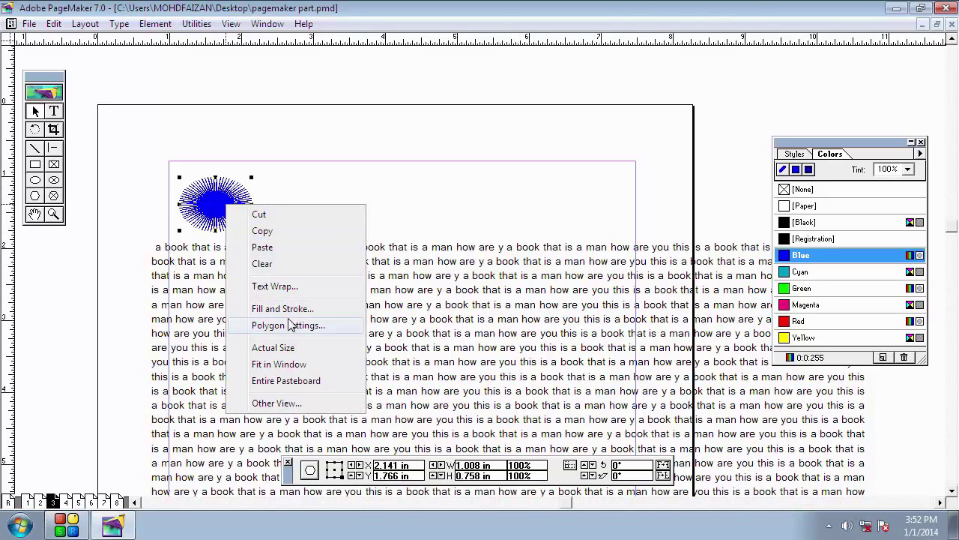
left_click(311, 184)
left_click(151, 25)
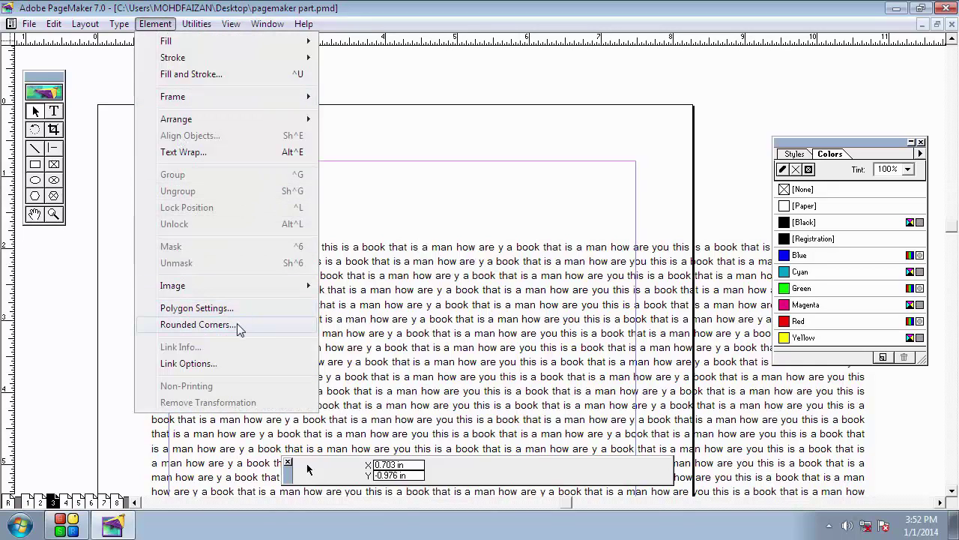
left_click(358, 181)
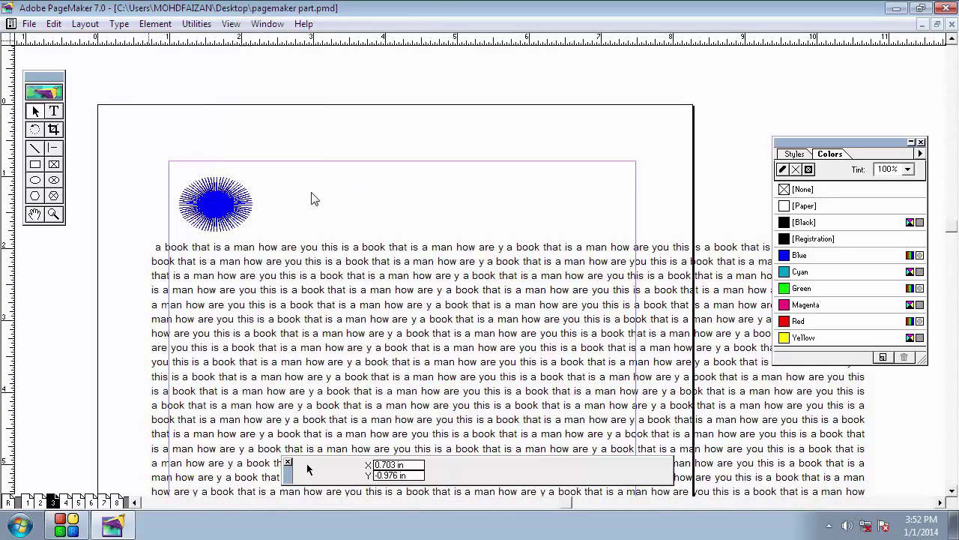
Draw a rectangle about 2.84 by 0.85 in above the body text, to the right of the starburst, and deselect it
left_click(36, 167)
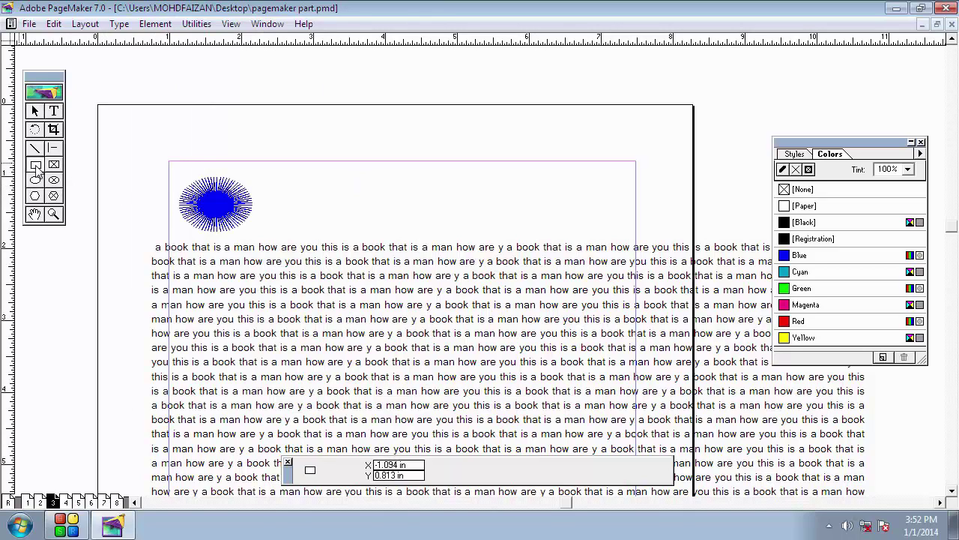
left_click_drag(354, 168, 558, 229)
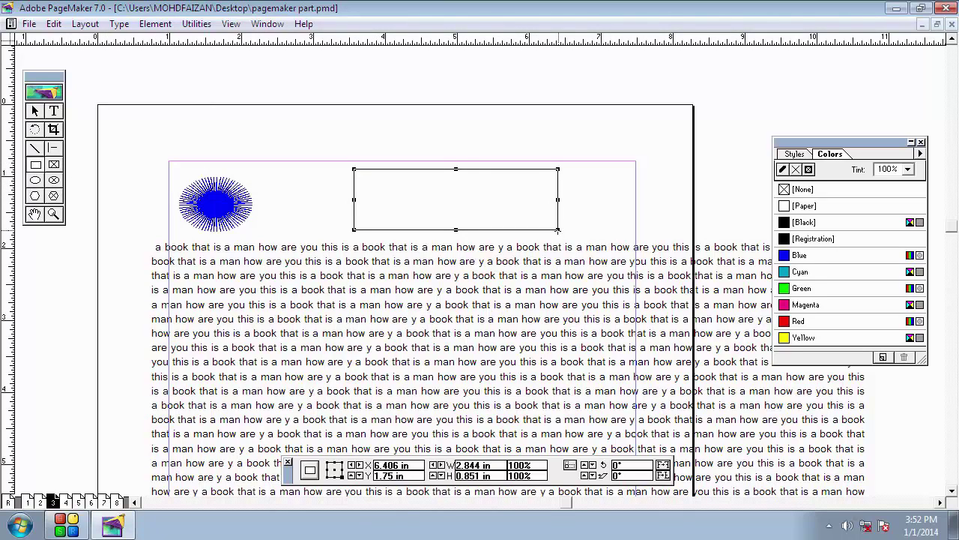
left_click(526, 188)
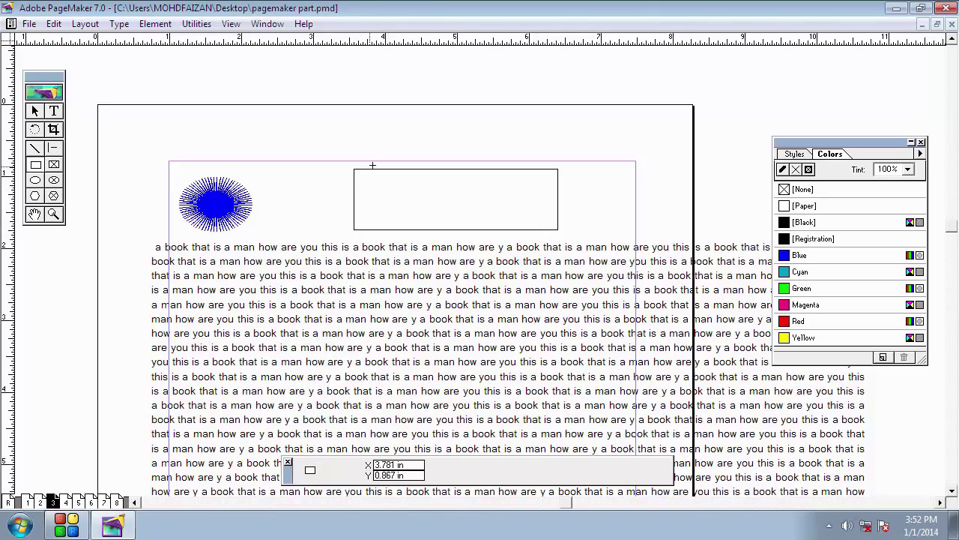
left_click(34, 111)
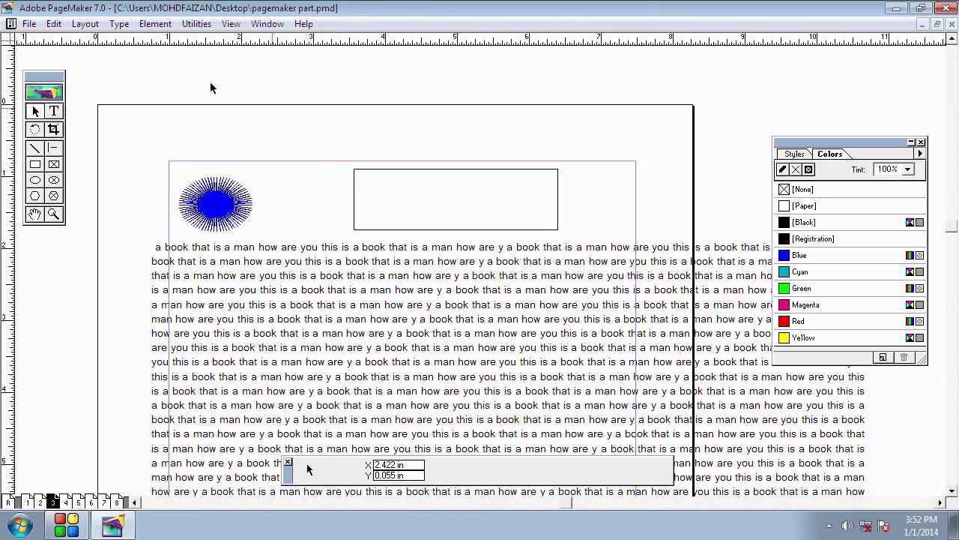
With nothing selected, set Rounded Corners to the most rounded of the six styles and choose the Rectangle tool
left_click(156, 23)
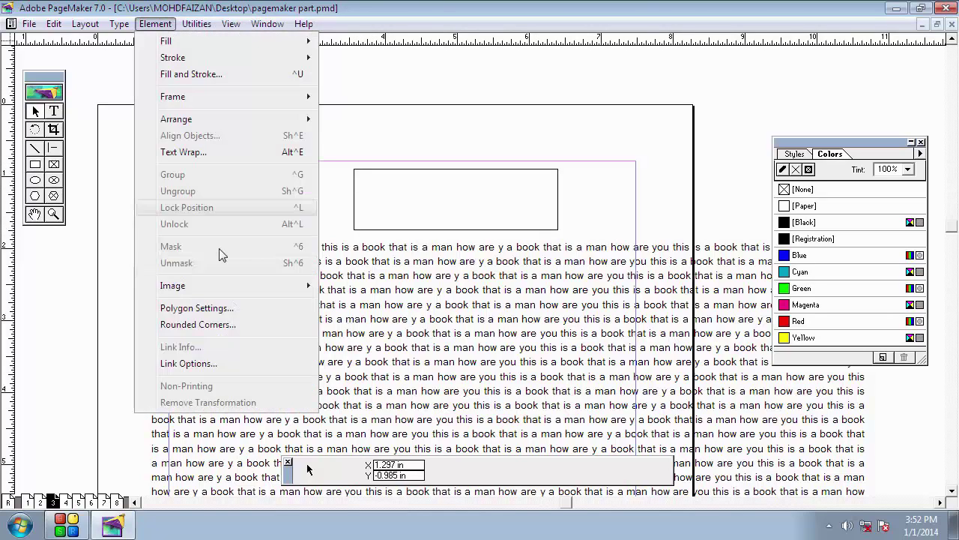
left_click(256, 325)
left_click(459, 216)
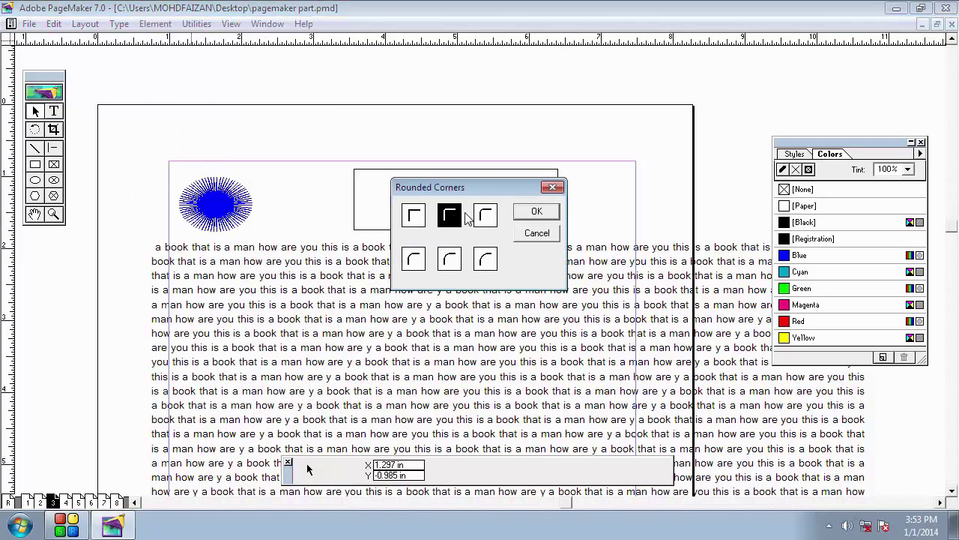
left_click(486, 216)
left_click(416, 262)
left_click(449, 259)
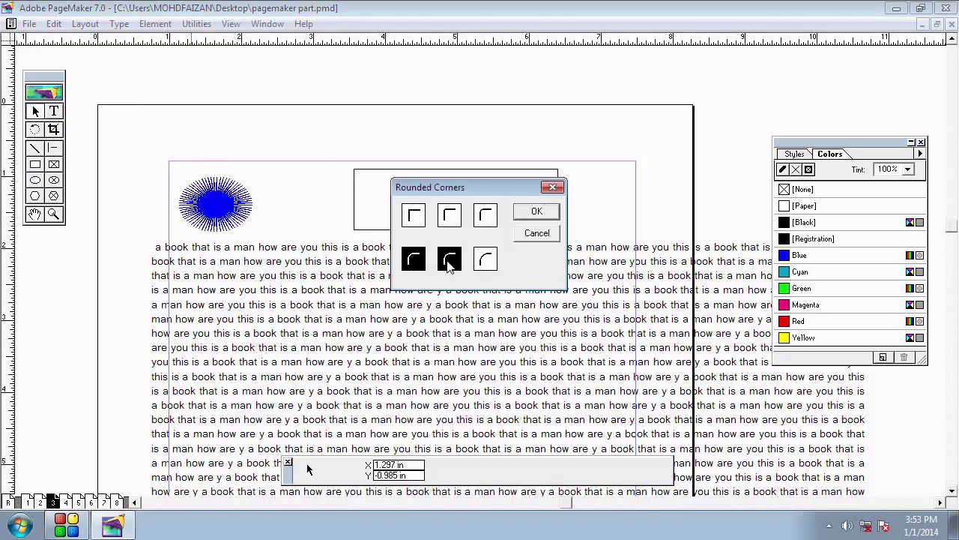
left_click(486, 259)
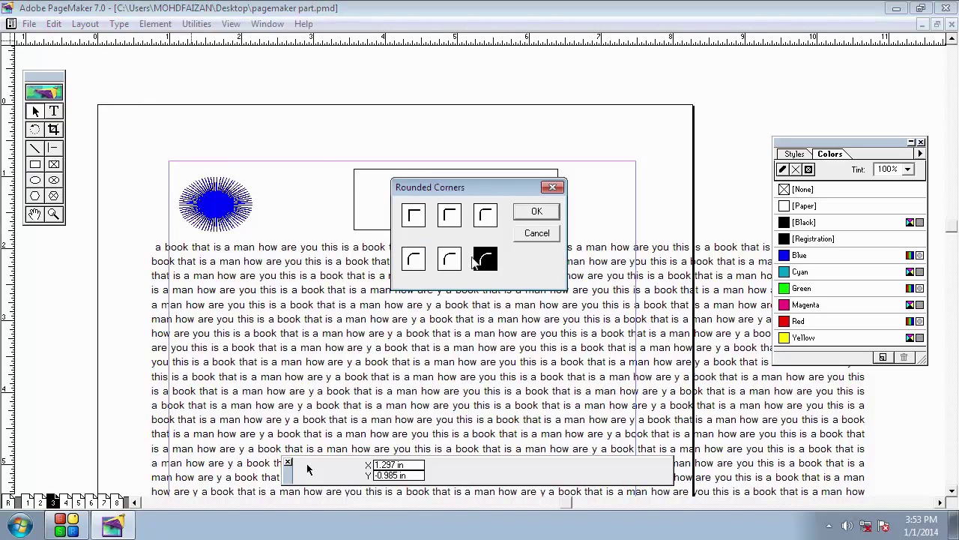
left_click(534, 211)
left_click(35, 167)
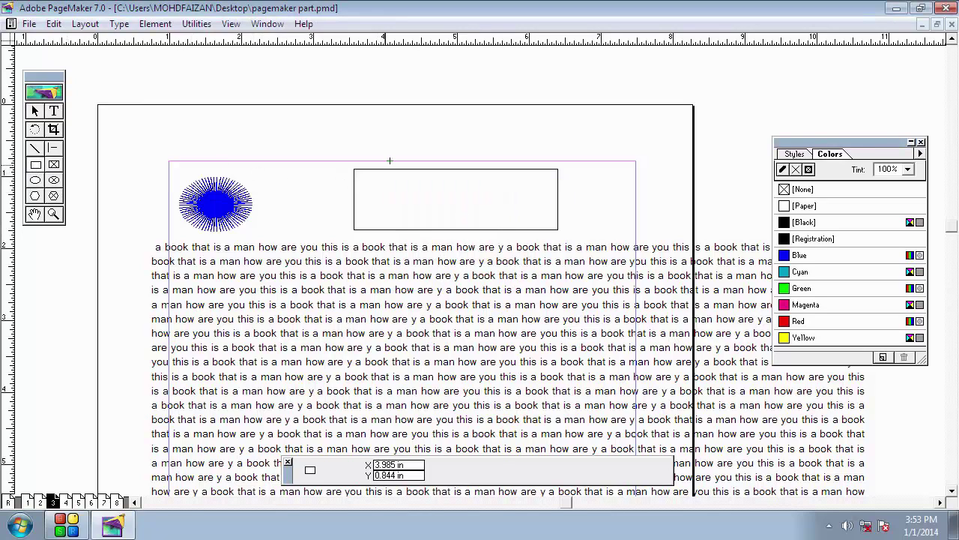
Draw a rounded rectangle about 2.72 by 1.07 in and move it up and left, just above the starburst
mouse_move(315, 139)
left_mouse_down()
mouse_move(334, 156)
mouse_move(507, 216)
left_mouse_up()
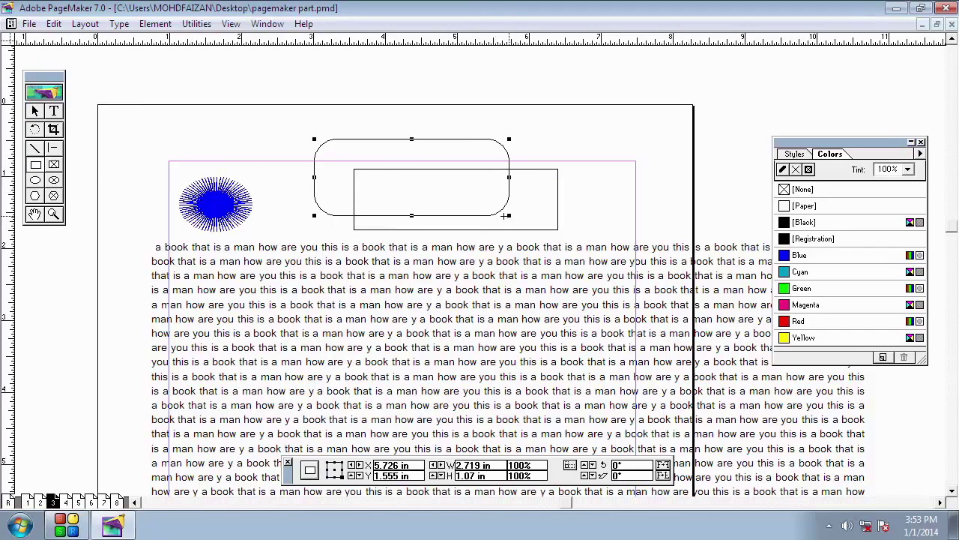
left_click(34, 111)
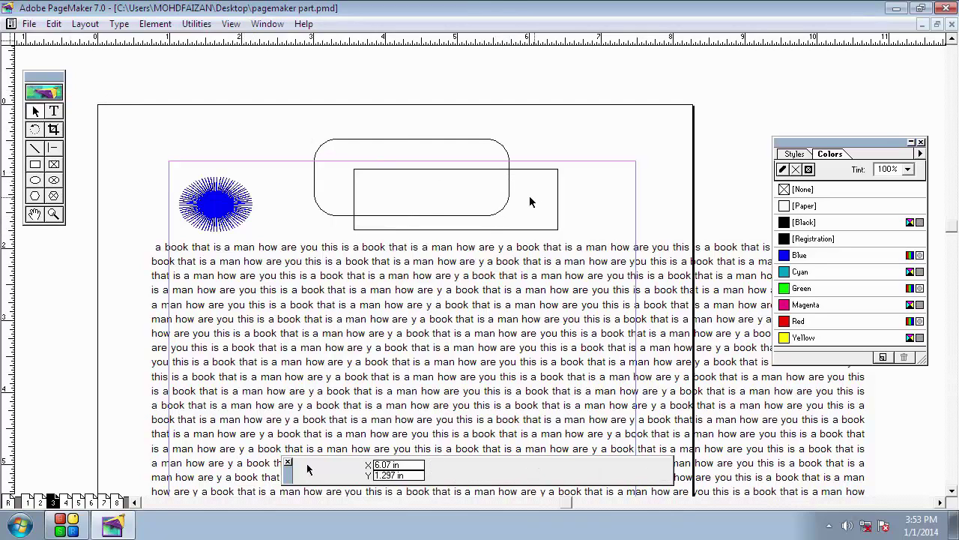
left_click_drag(413, 141, 336, 123)
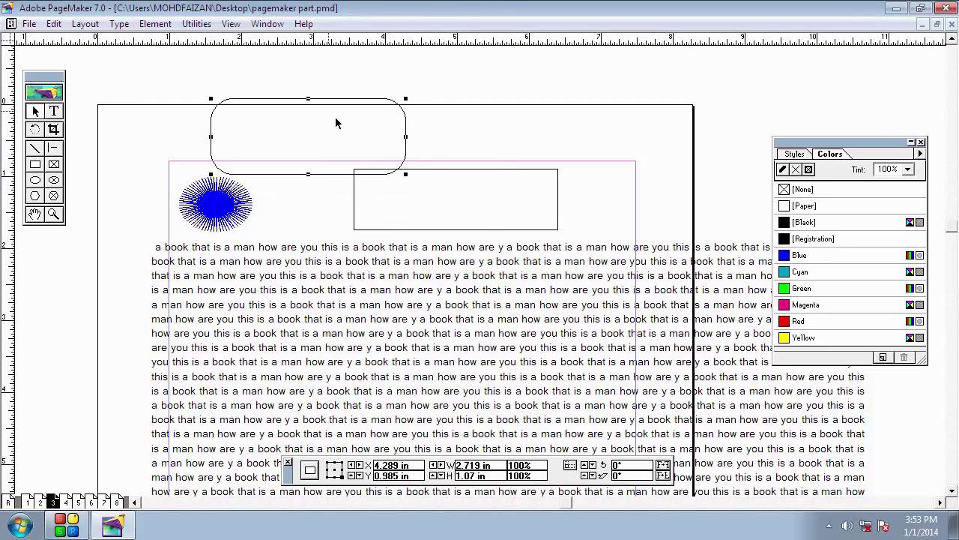
Give the rounded rectangle a green fill and a red stroke, and deselect it
left_click(788, 289)
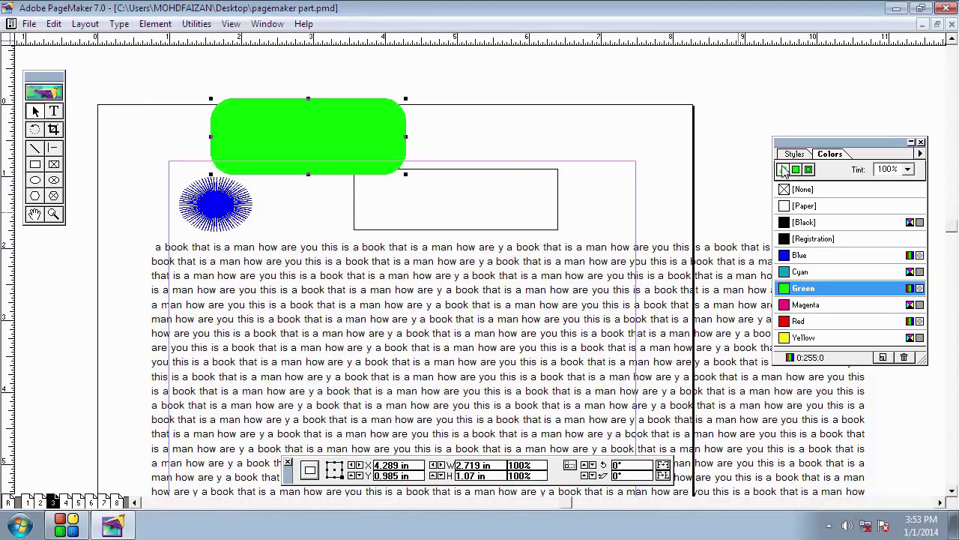
left_click(788, 321)
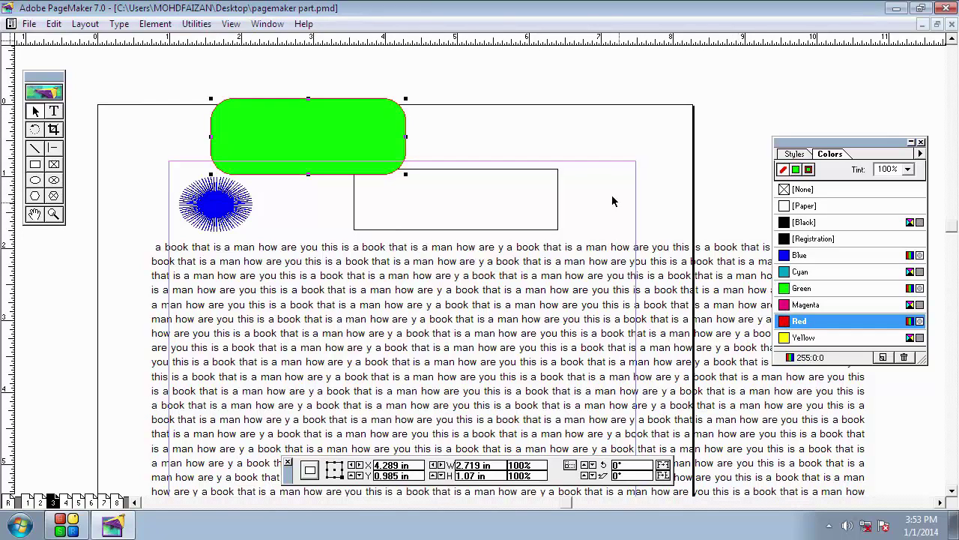
left_click(556, 154)
Move the green rounded rectangle down beside the starburst, overlapping the plain rectangle, and shift the plain rectangle slightly to the right
left_click(346, 159)
left_click_drag(356, 154, 385, 201)
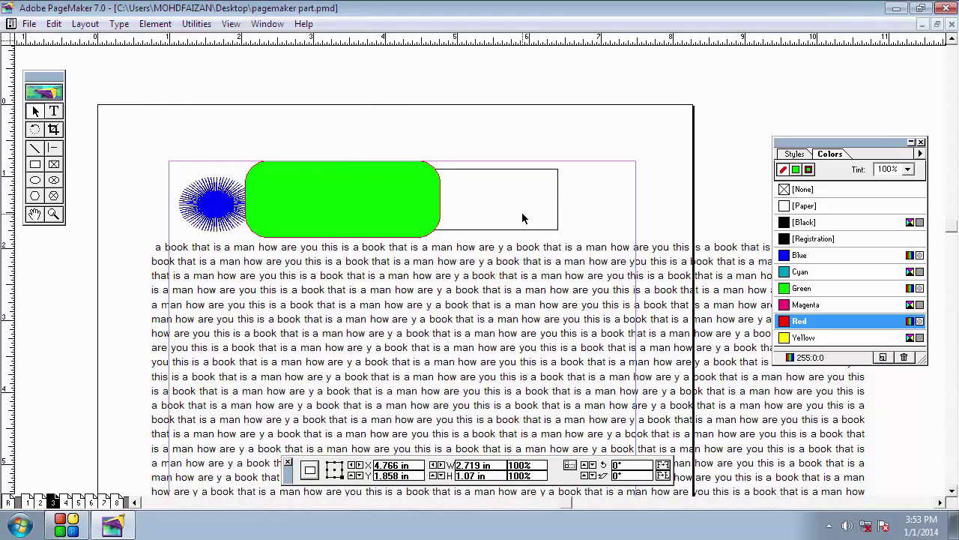
left_click(548, 199)
left_click(558, 194)
left_click_drag(563, 190, 570, 191)
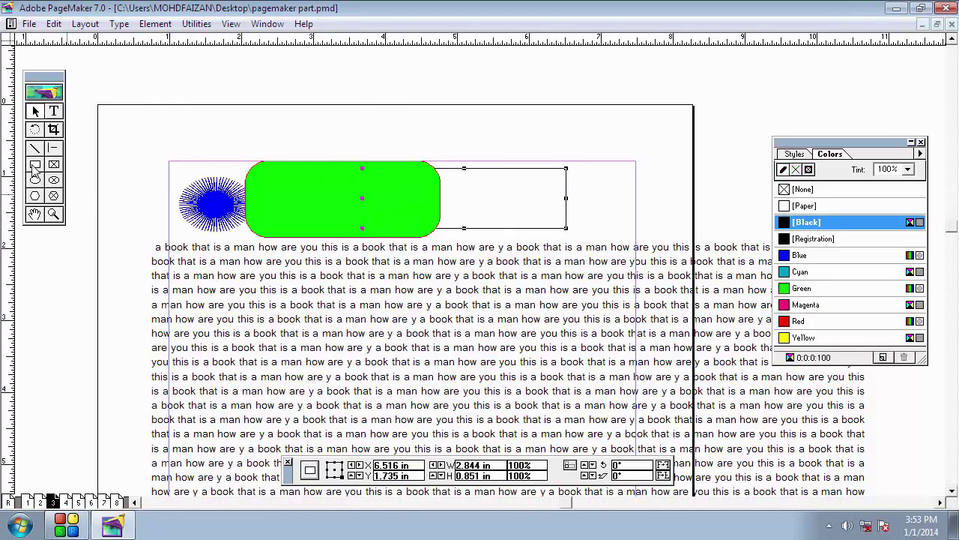
Draw a flat ellipse about 2.06 by 0.25 in over the green shape and move it above the plain rectangle, outside the top margin
left_click(35, 180)
left_click_drag(285, 175, 435, 194)
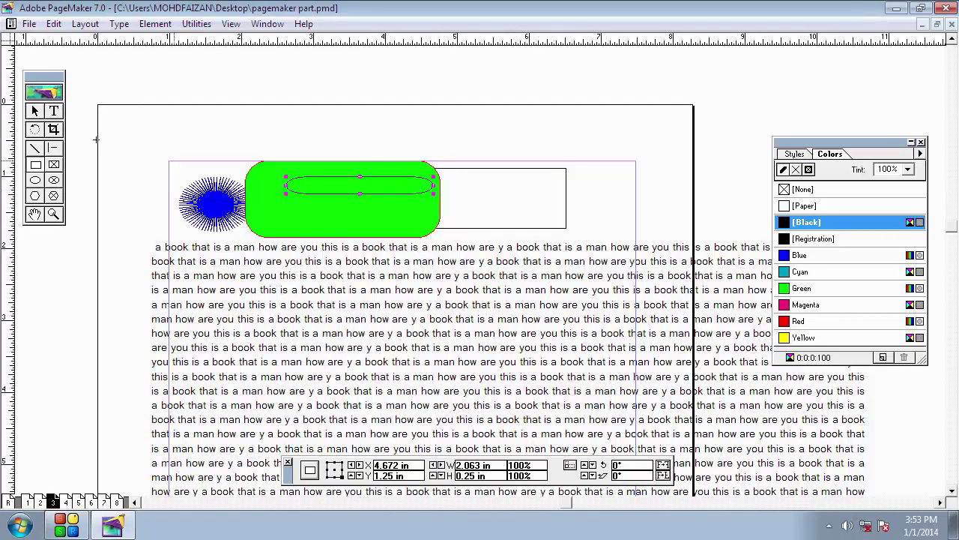
left_click(34, 110)
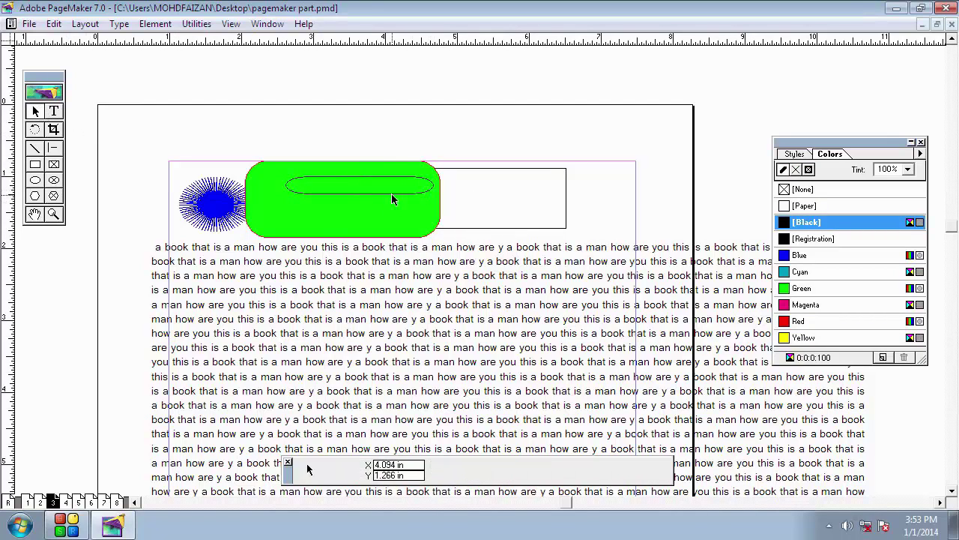
left_click_drag(392, 196, 580, 151)
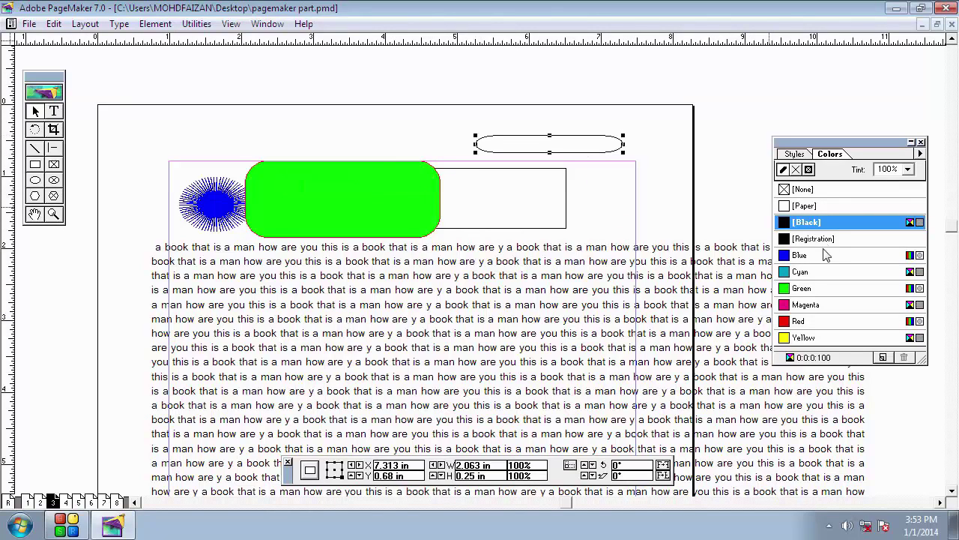
Color the ellipse's stroke and fill red and move it down onto the lower edge of the plain rectangle
left_click(796, 323)
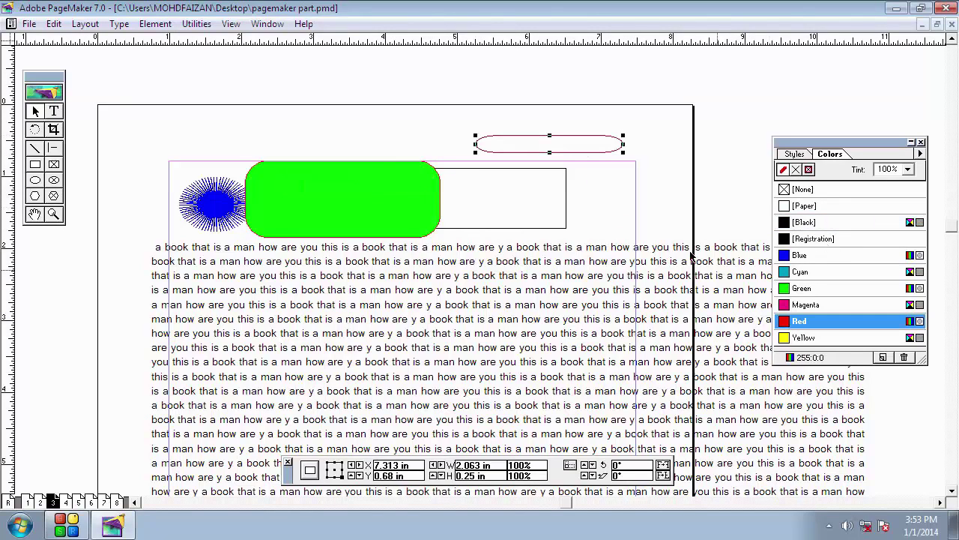
left_click(796, 169)
left_click(787, 322)
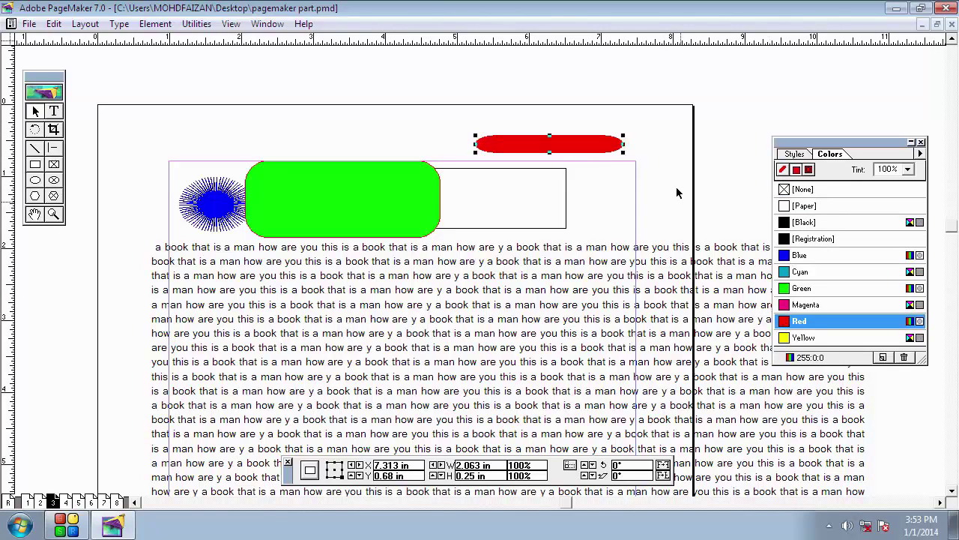
left_click(472, 157)
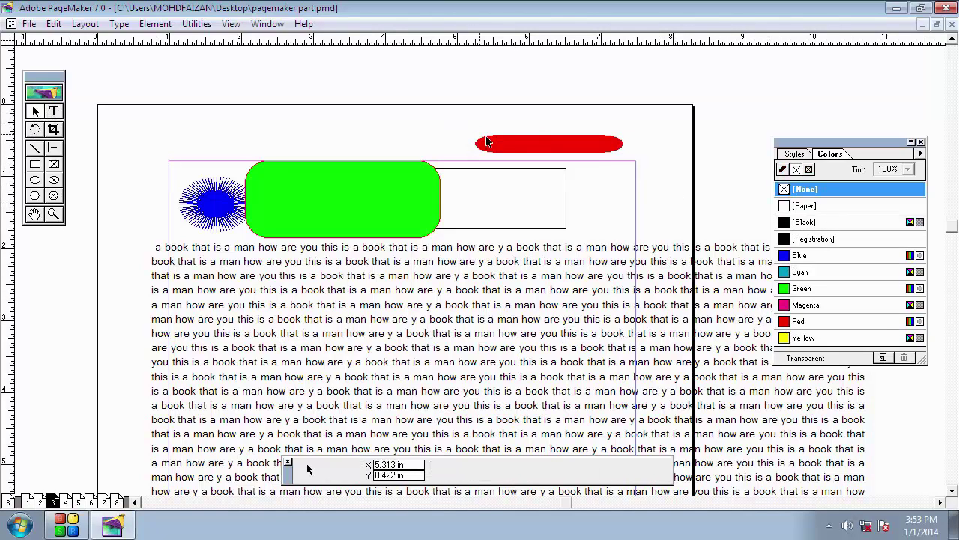
left_click_drag(513, 145, 506, 225)
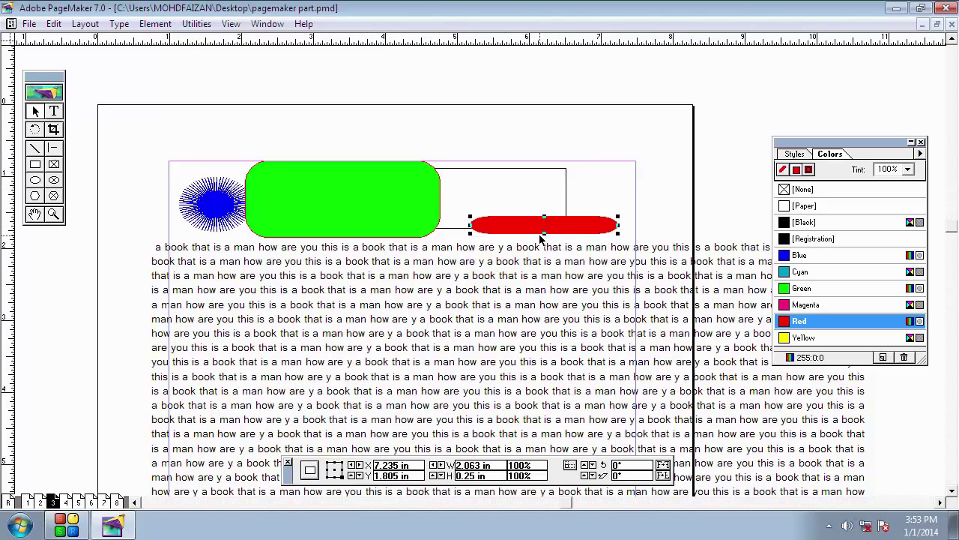
Delete the red ellipse, the green rounded rectangle, the blue starburst and the plain rectangle
key("Delete")
left_click(367, 215)
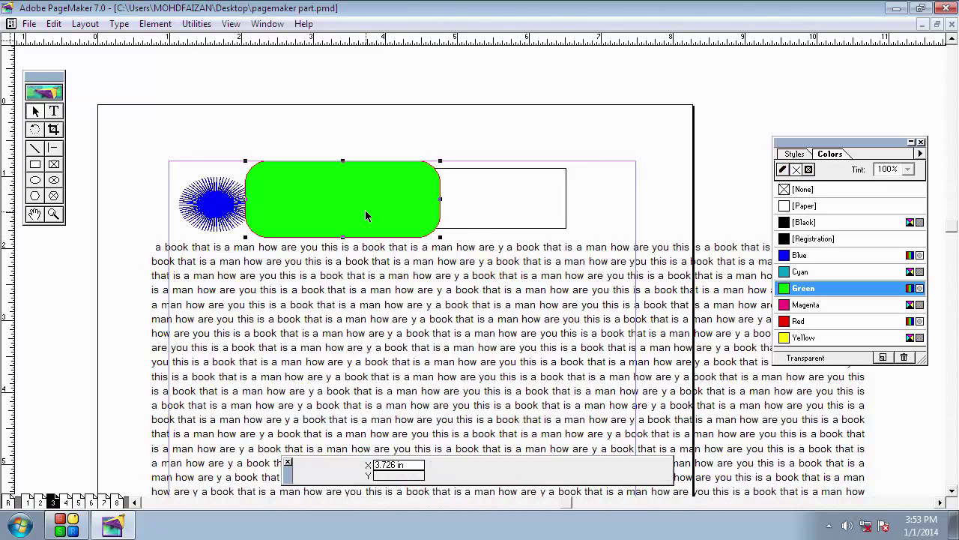
key("Delete")
left_click(240, 201)
key("Delete")
left_click(447, 228)
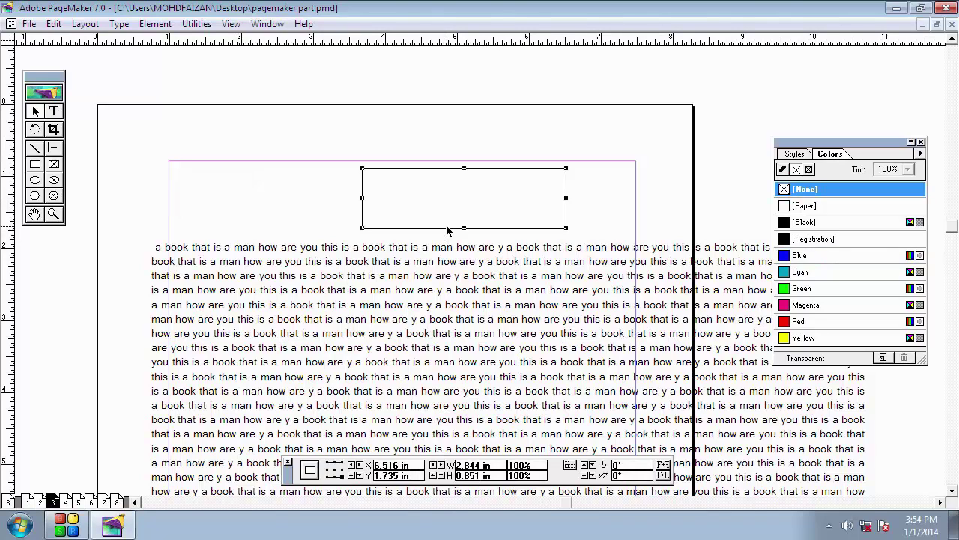
key("Delete")
left_click(155, 23)
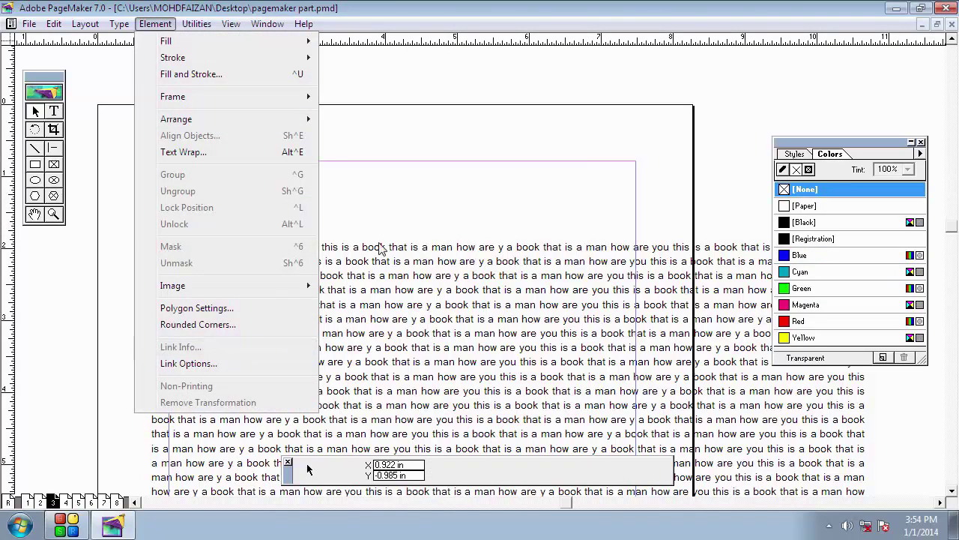
left_click(395, 217)
left_click(200, 27)
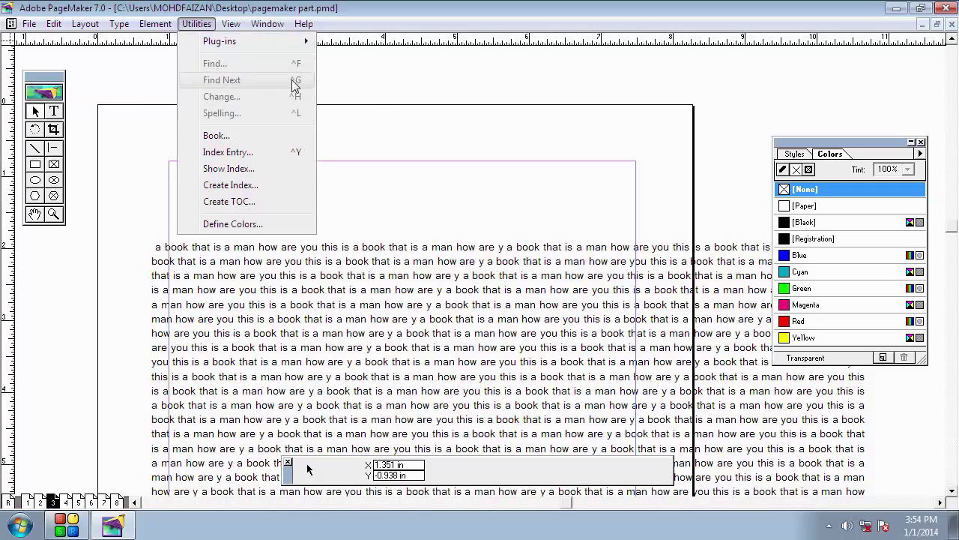
left_click(392, 105)
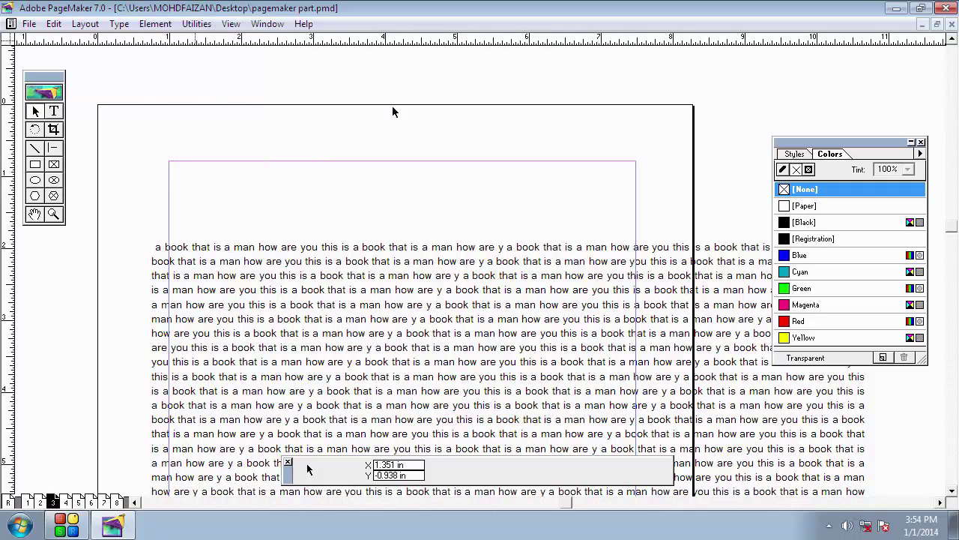
Close the program without saving the changes to the document
left_click(947, 8)
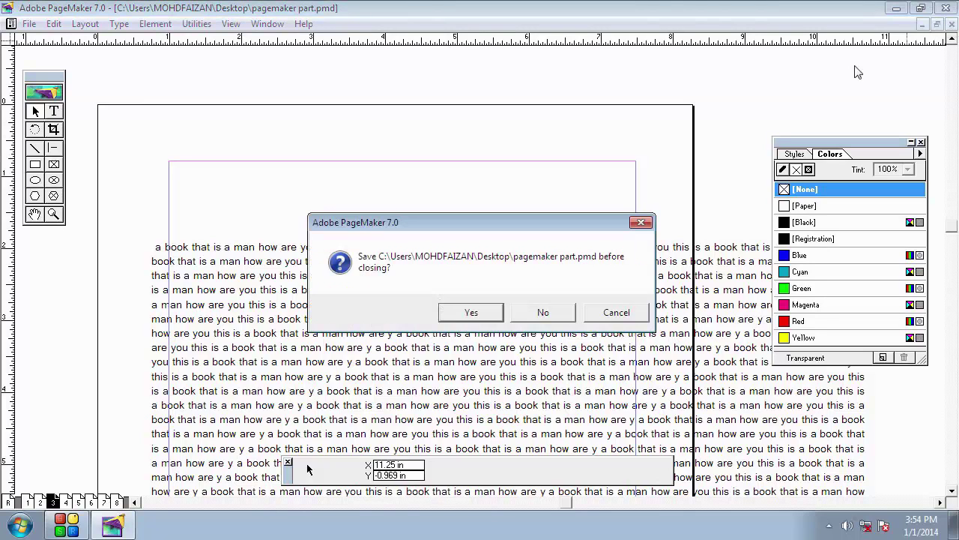
left_click(522, 314)
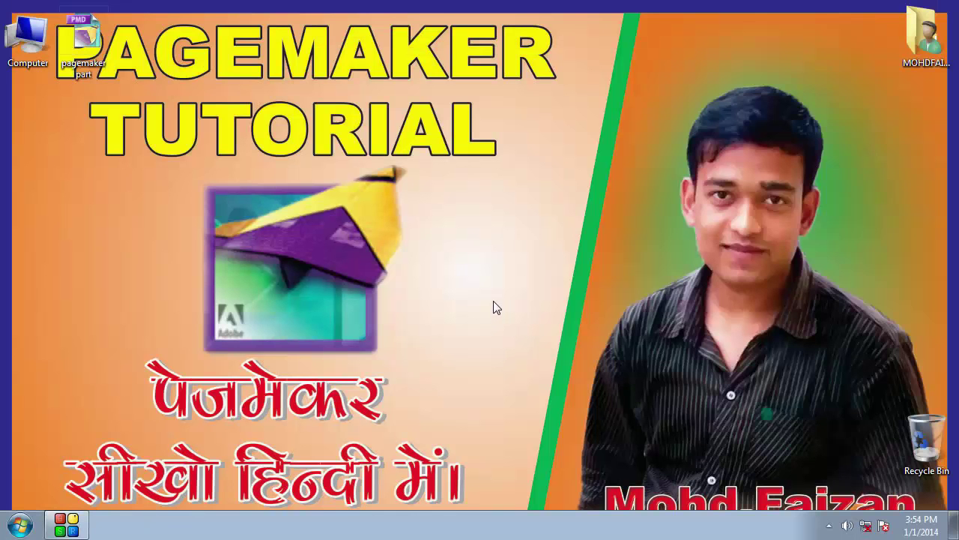